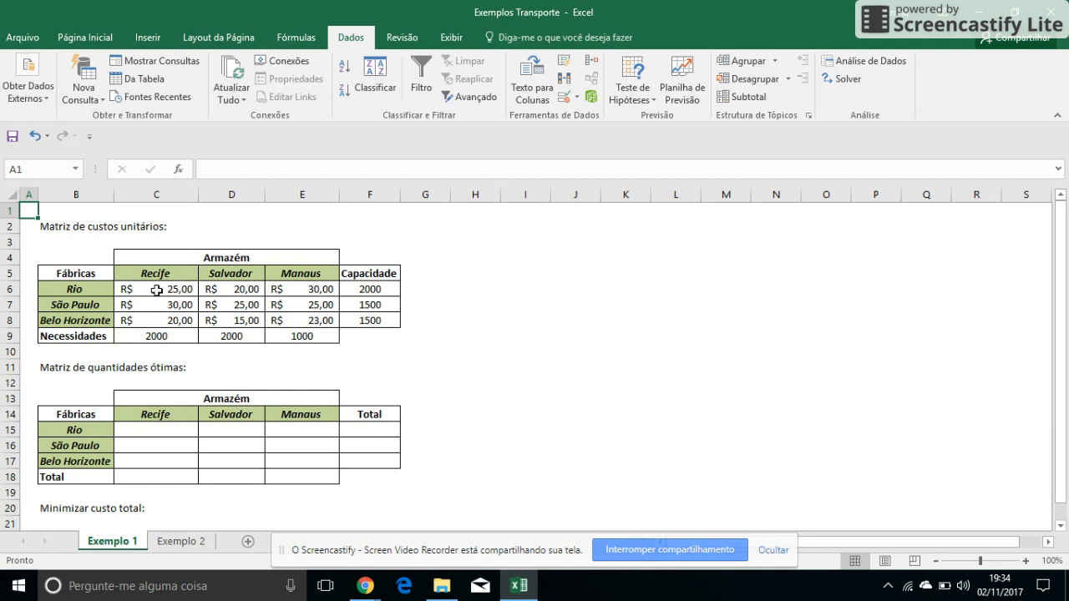
# Step: Examine the unit cost matrix, the factory capacities, the warehouse requirements and the empty optimal-quantities matrix
pyautogui.moveTo(157, 289); pyautogui.dragTo(302, 321)
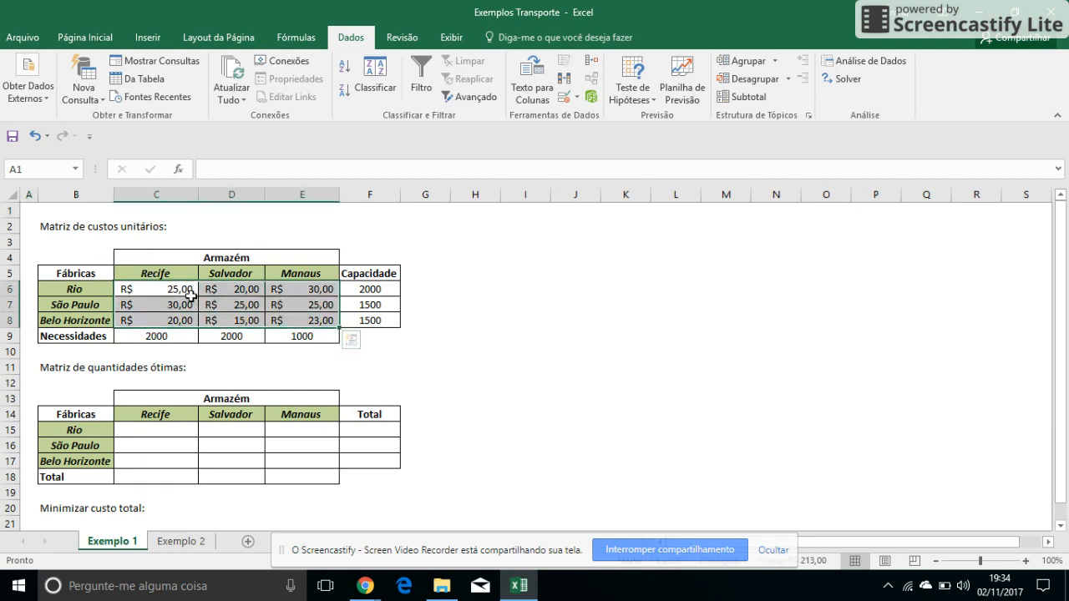
pyautogui.click(135, 303)
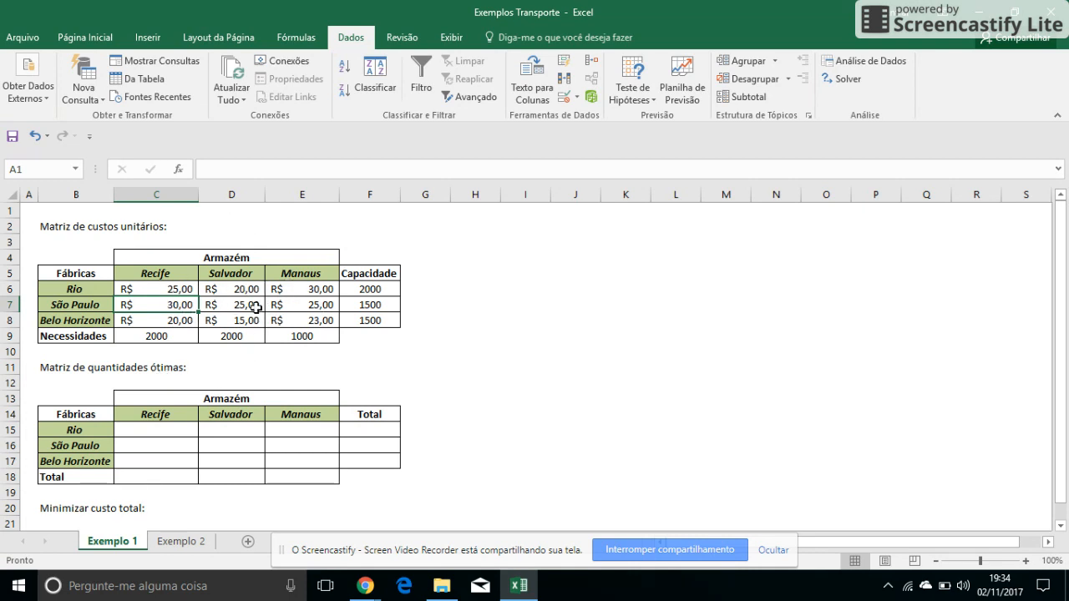
pyautogui.click(383, 274)
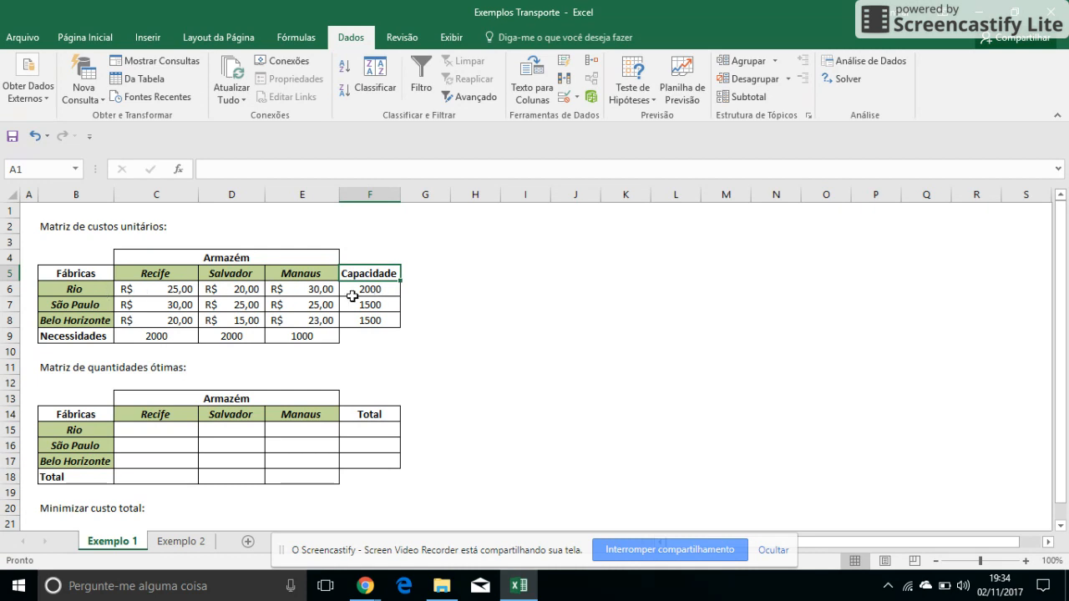
pyautogui.click(381, 292)
pyautogui.click(377, 307)
pyautogui.click(380, 321)
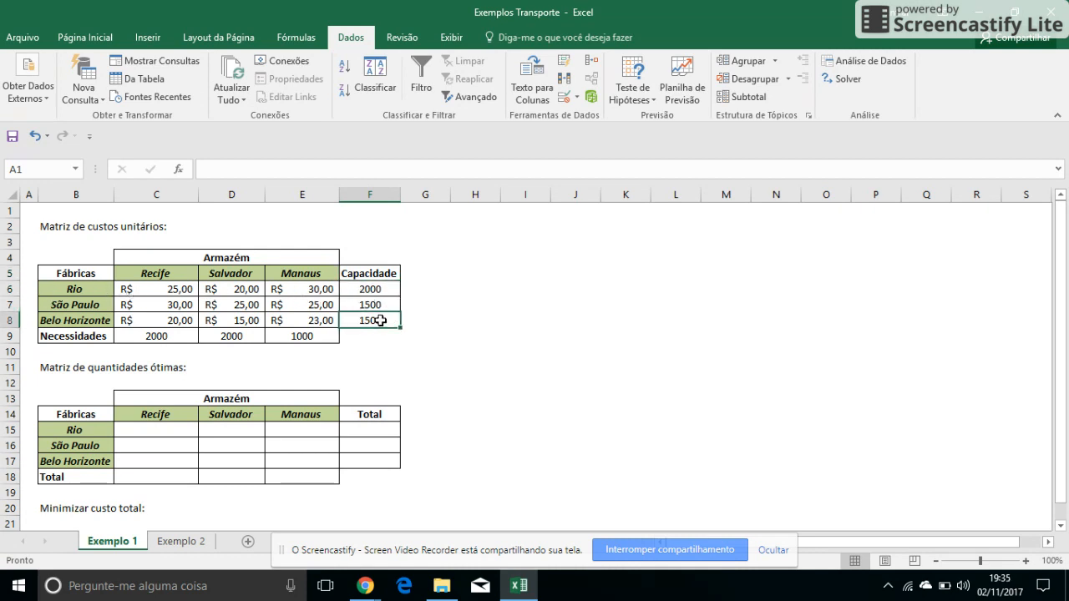
pyautogui.click(154, 333)
pyautogui.click(223, 335)
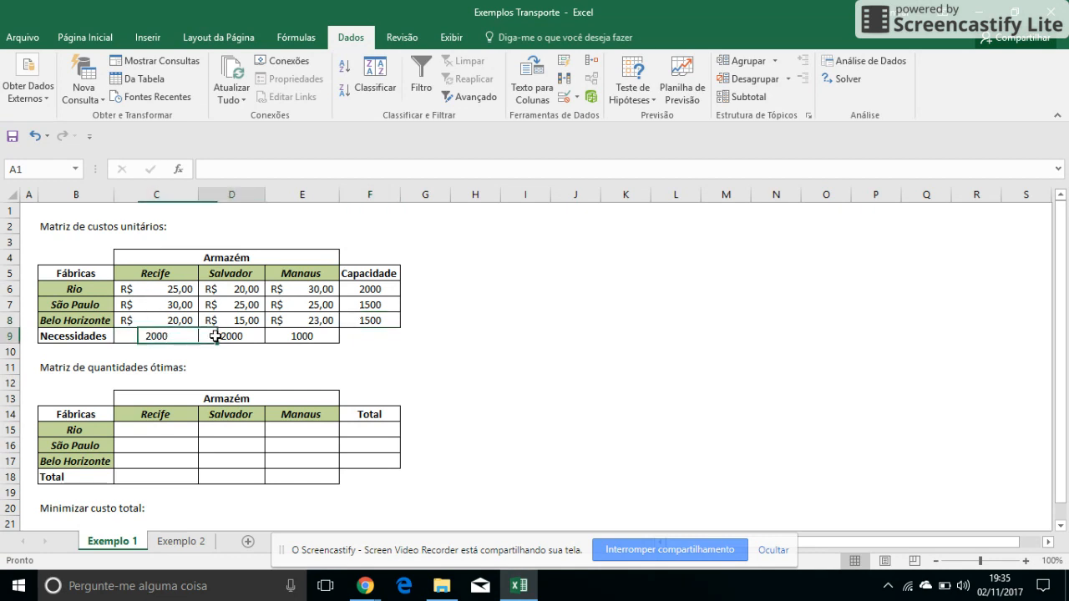
pyautogui.click(306, 336)
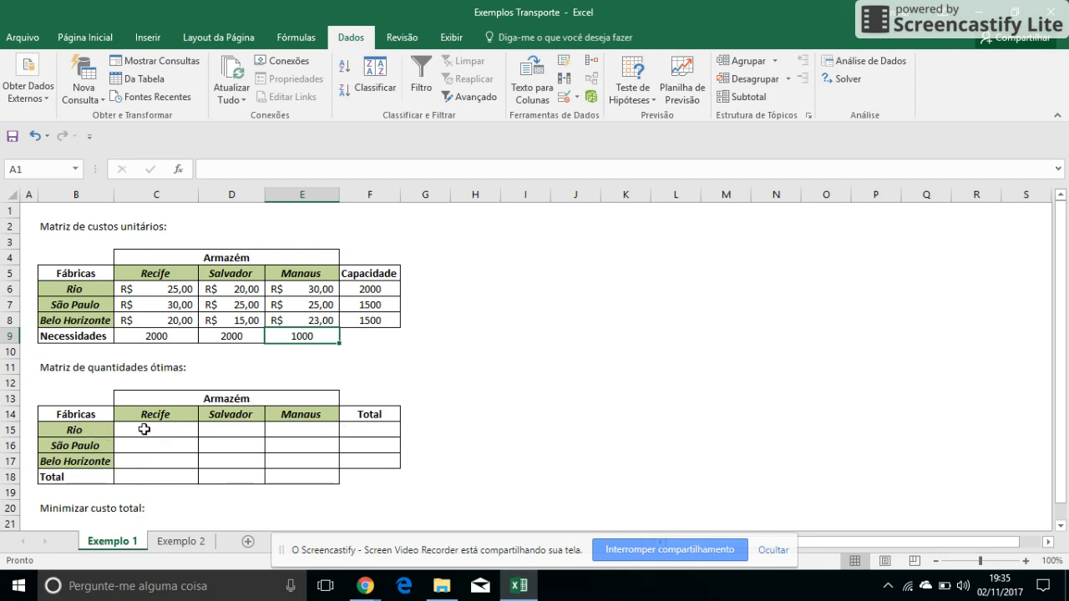
pyautogui.moveTo(147, 429); pyautogui.dragTo(311, 464)
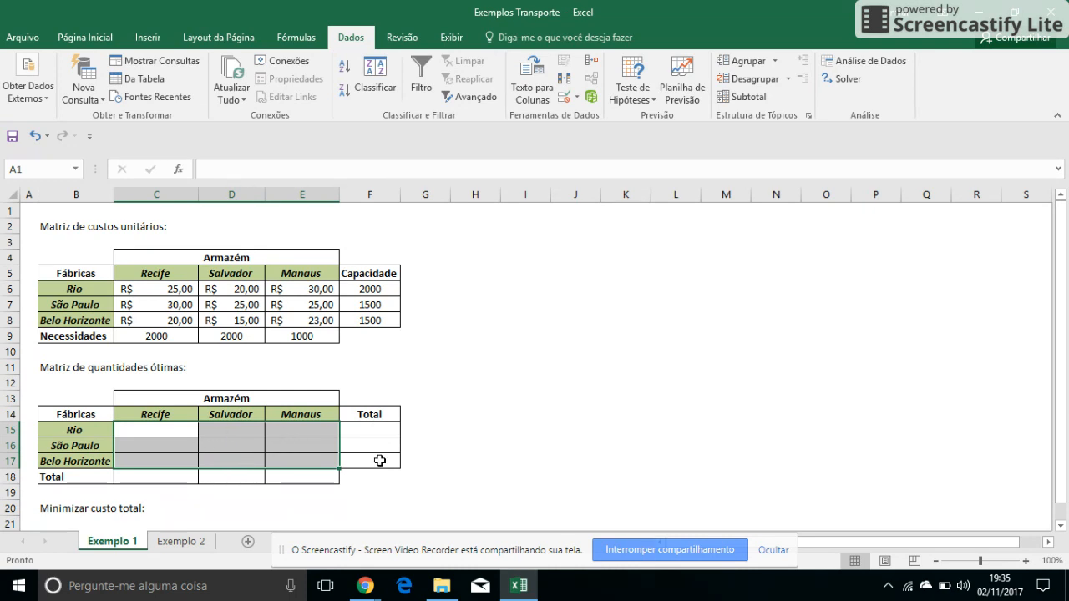
# Step: Enter =SOMA(C15:E15) as Rio's total in F15 and fill it down to F17 for the other factories
pyautogui.click(377, 430)
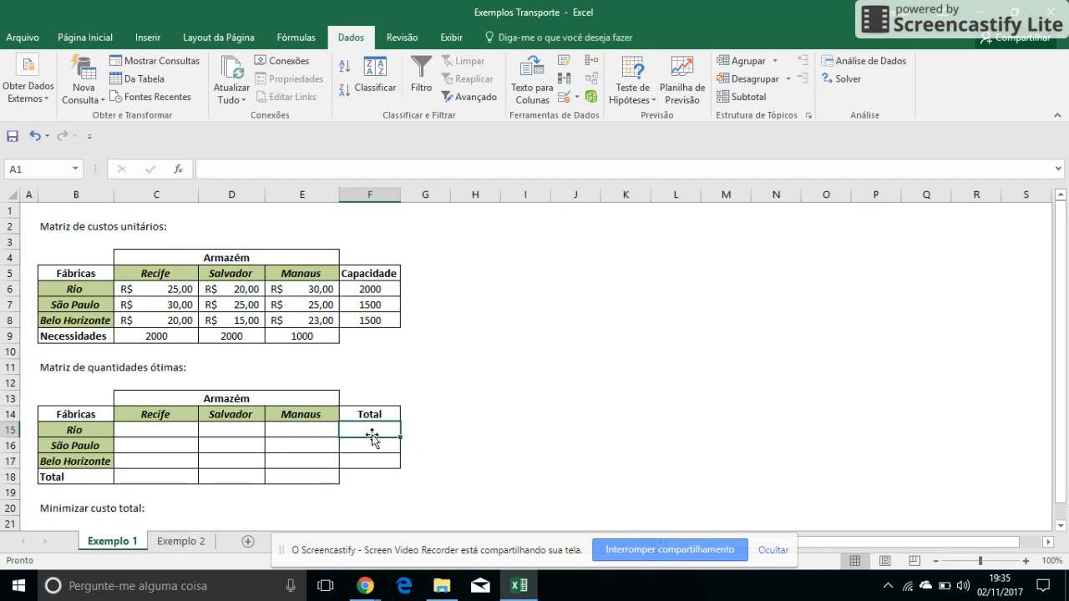
pyautogui.write('=soma(')
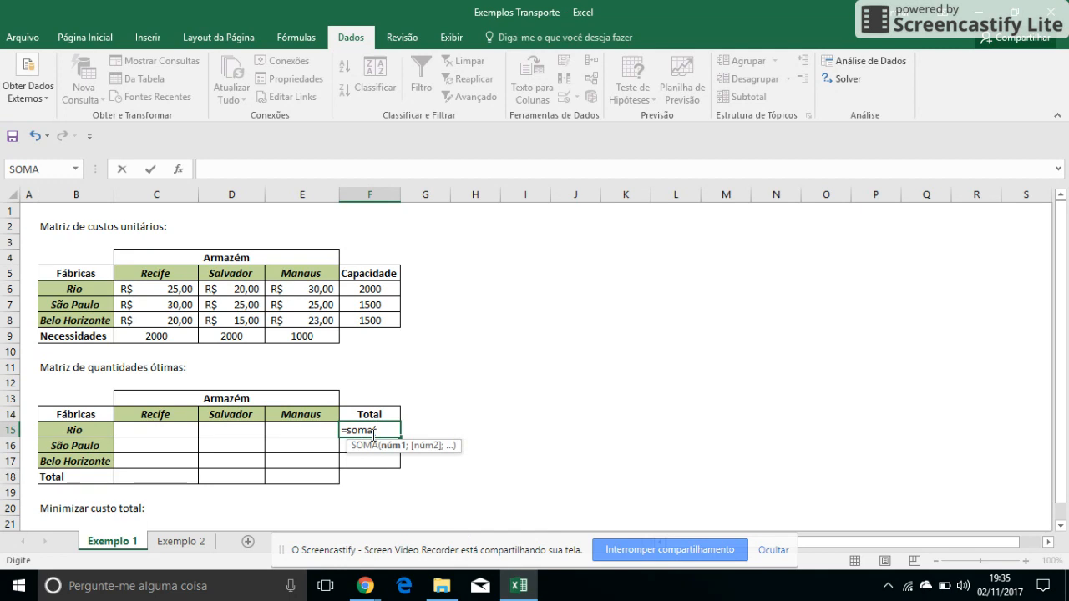
pyautogui.moveTo(170, 429); pyautogui.dragTo(296, 429)
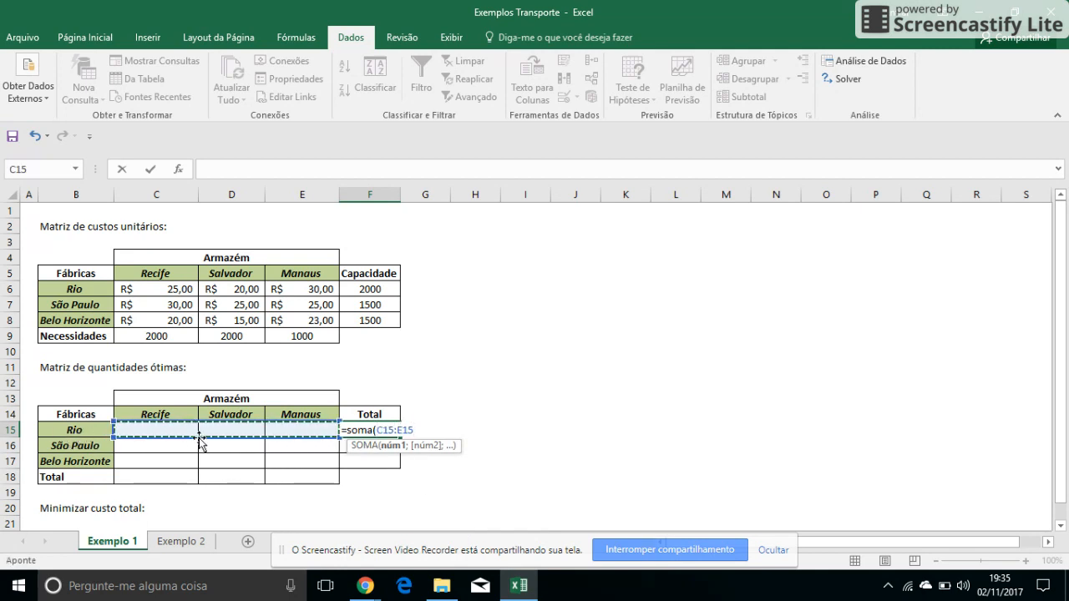
pyautogui.write(')')
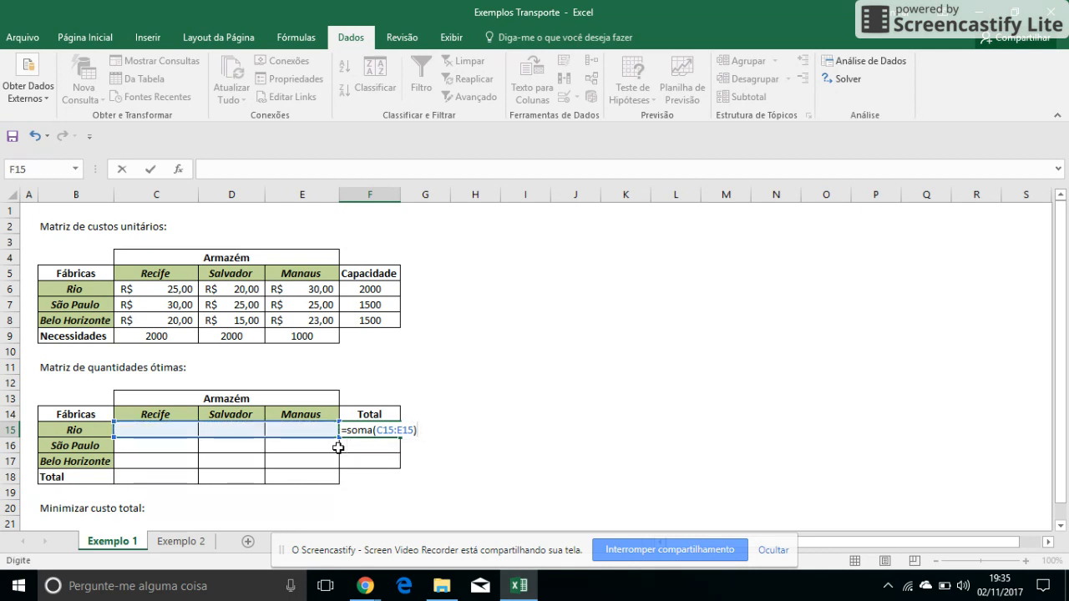
pyautogui.press('Return')
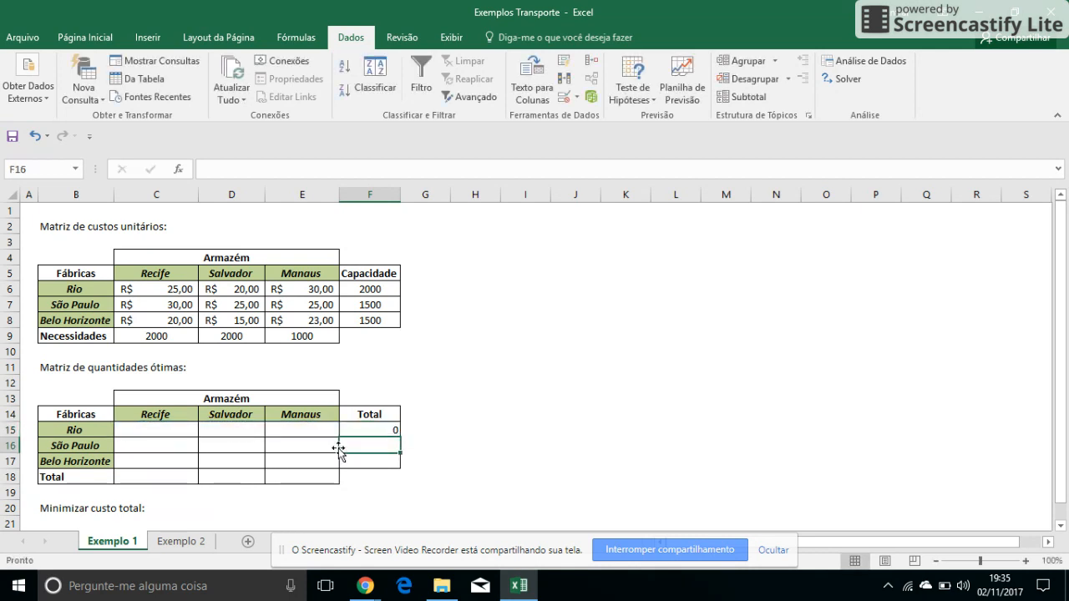
pyautogui.click(382, 430)
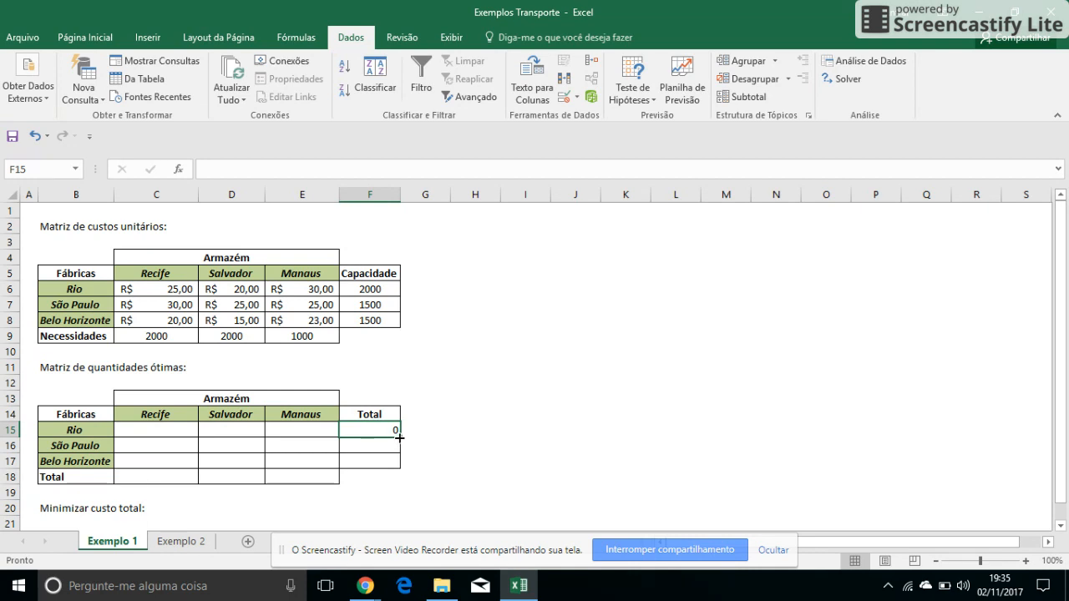
pyautogui.moveTo(400, 437); pyautogui.dragTo(400, 467)
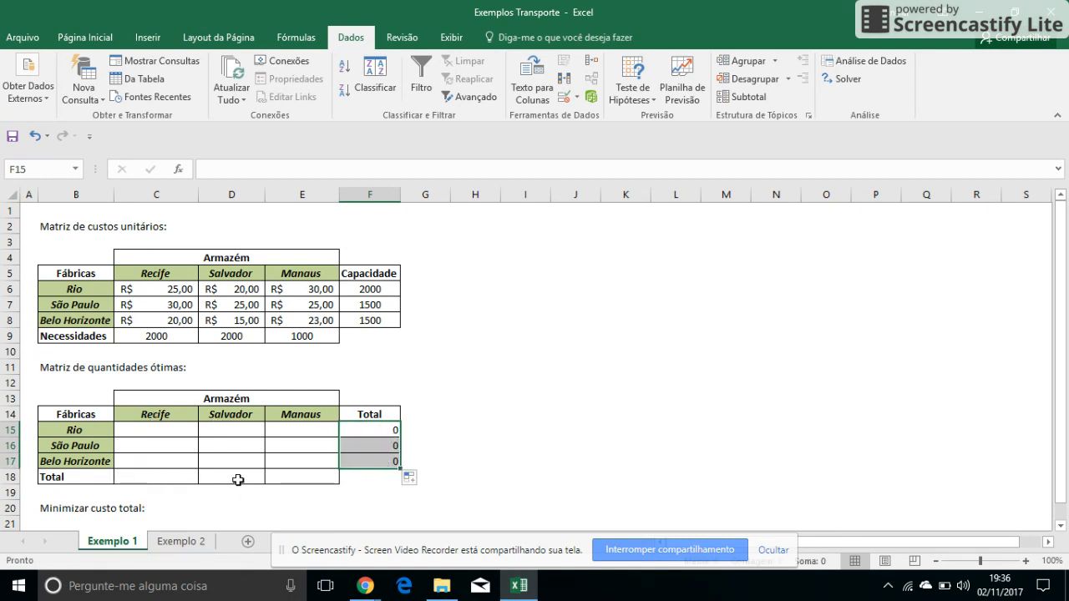
# Step: Enter =SOMA(C15:C17) in C18 as Recife's total in the optimal-quantities matrix
pyautogui.click(146, 480)
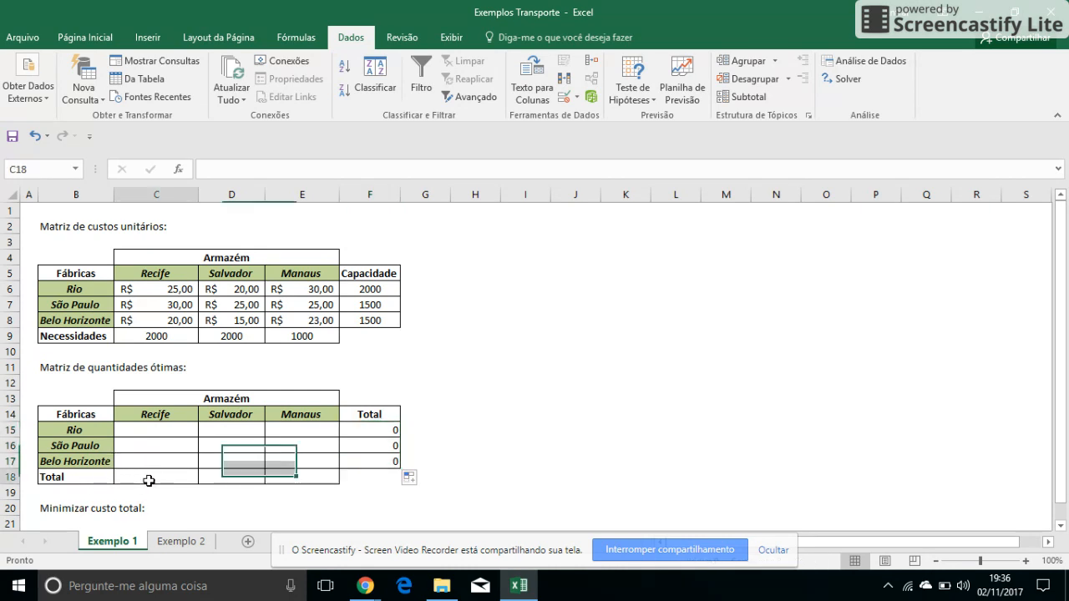
pyautogui.write('=soma(')
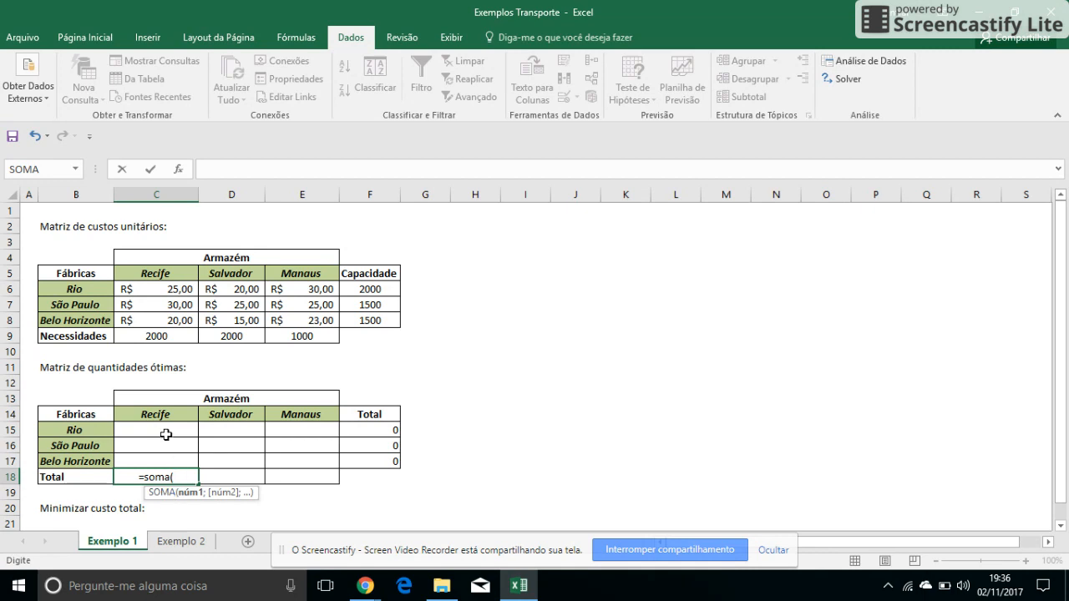
pyautogui.moveTo(166, 430); pyautogui.dragTo(165, 458)
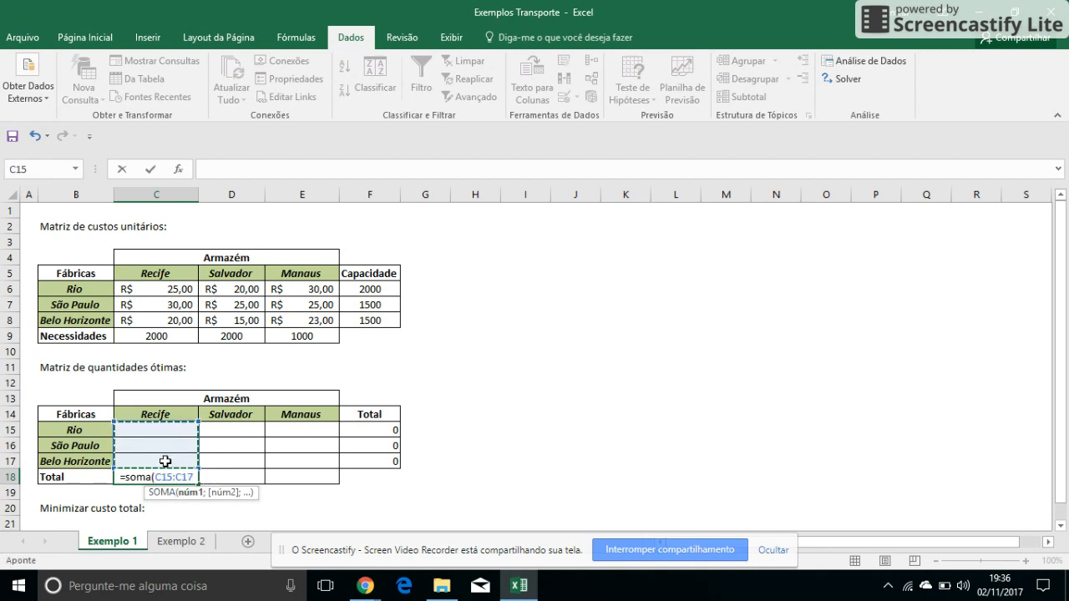
pyautogui.write(')')
pyautogui.press('Return')
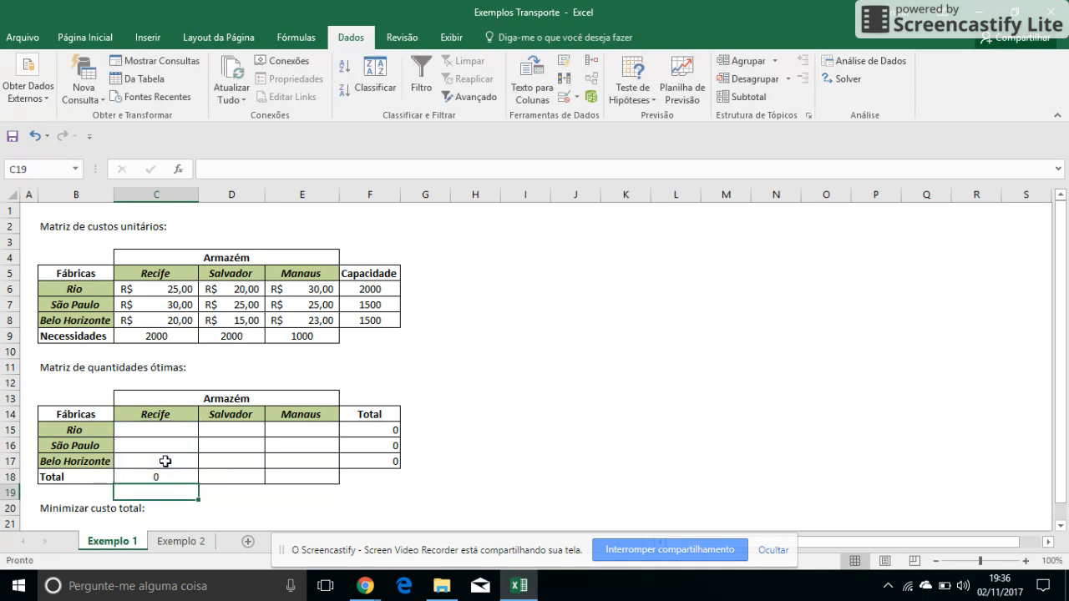
# Step: Fill the Recife total formula from C18 across to E18 for Salvador and Manaus
pyautogui.click(257, 475)
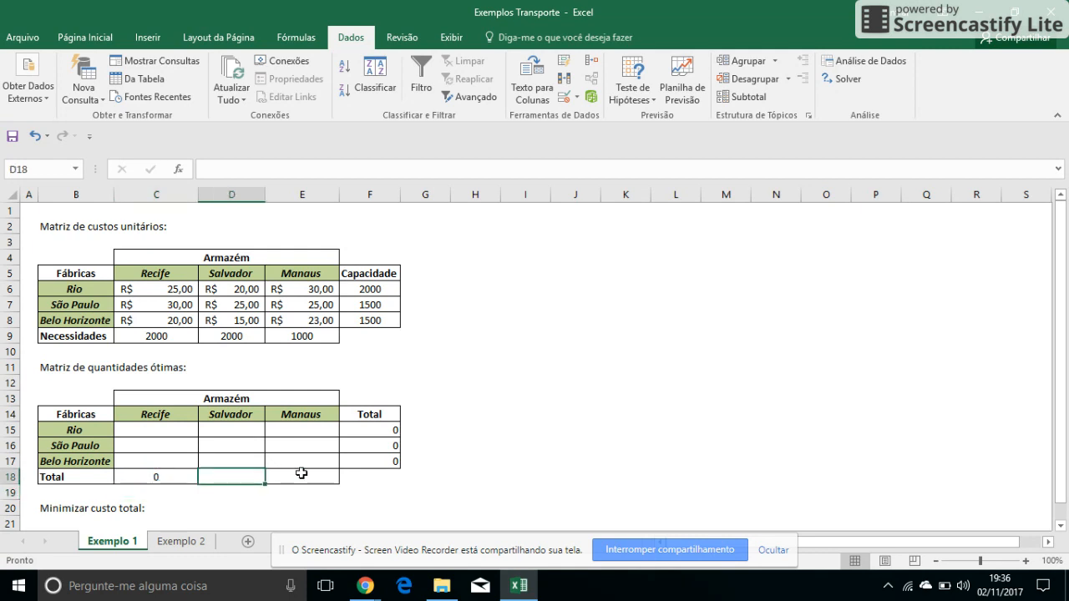
pyautogui.click(301, 474)
pyautogui.click(163, 476)
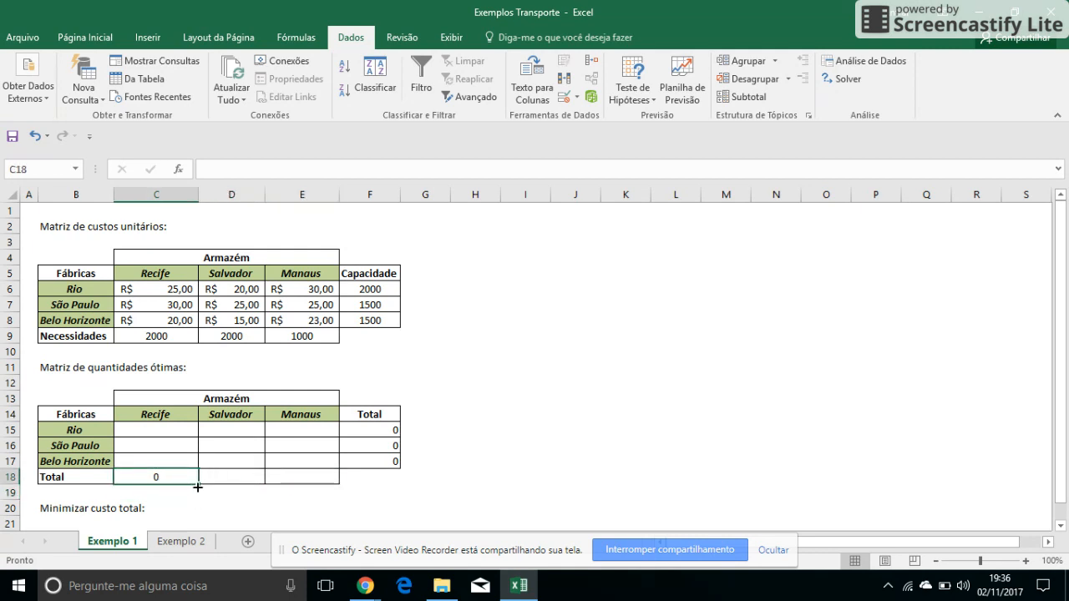
pyautogui.moveTo(197, 485); pyautogui.dragTo(332, 481)
pyautogui.click(242, 477)
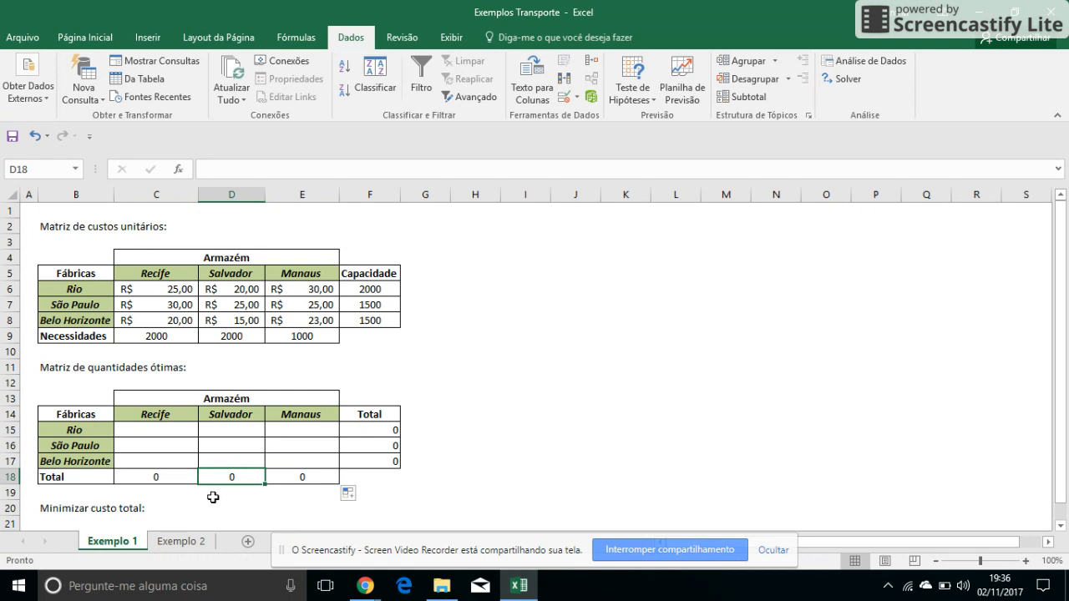
# Step: Examine how each Recife unit cost in C6:C8 pairs with its quantity cell in C15:C17 for the total cost
pyautogui.click(82, 511)
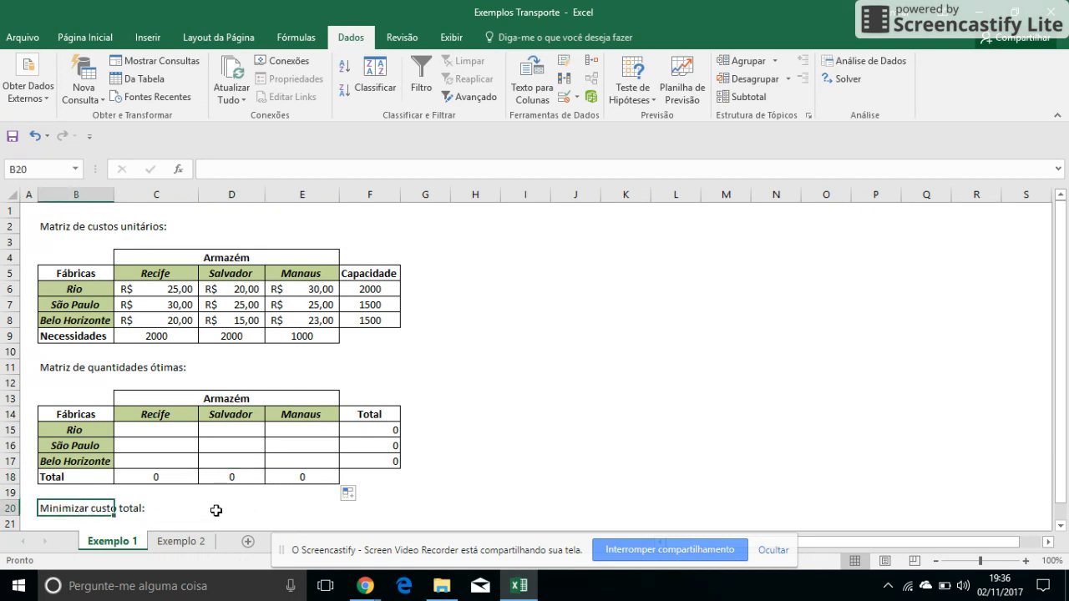
pyautogui.click(215, 510)
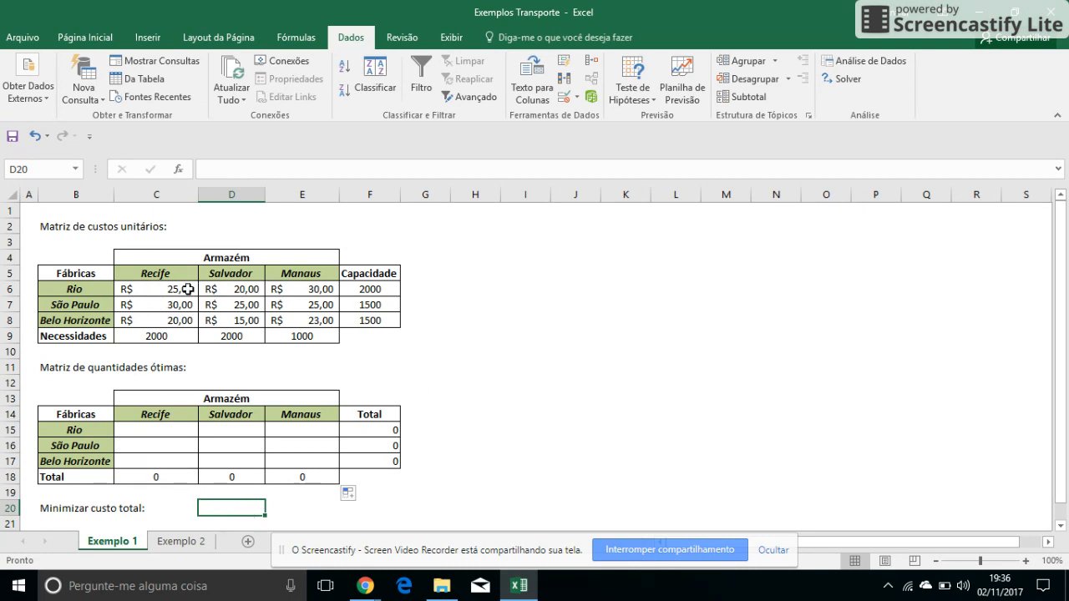
pyautogui.click(159, 288)
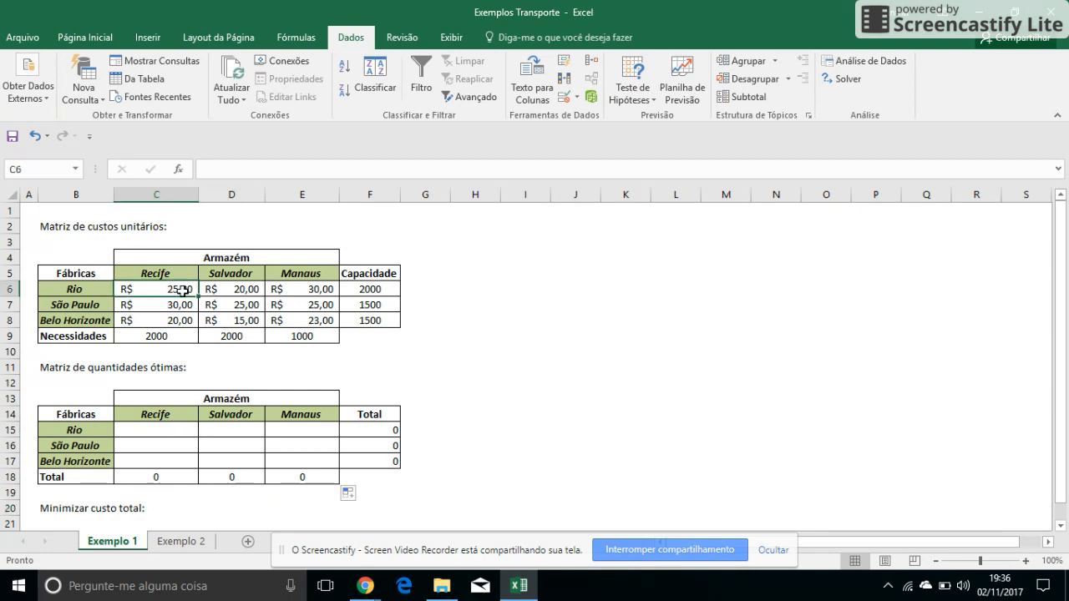
pyautogui.click(167, 434)
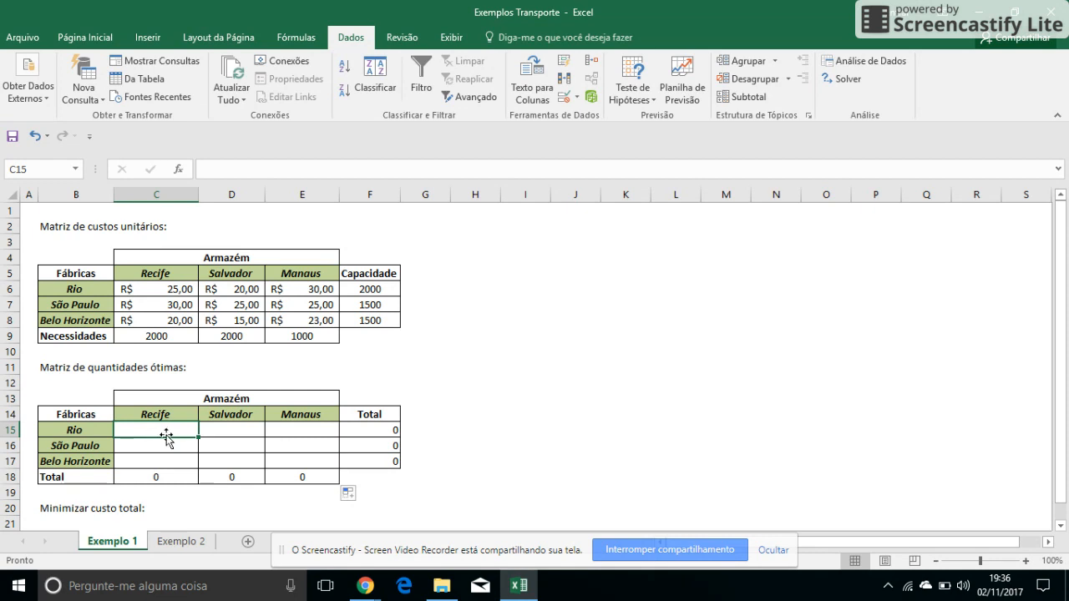
pyautogui.click(160, 292)
pyautogui.click(169, 429)
pyautogui.click(162, 306)
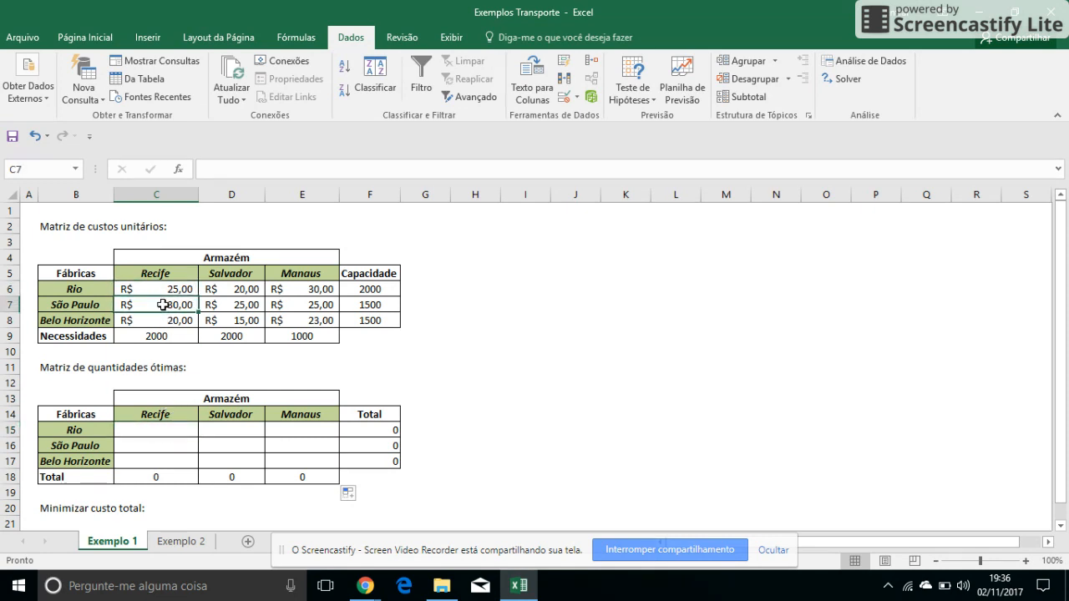
pyautogui.click(159, 447)
pyautogui.click(159, 320)
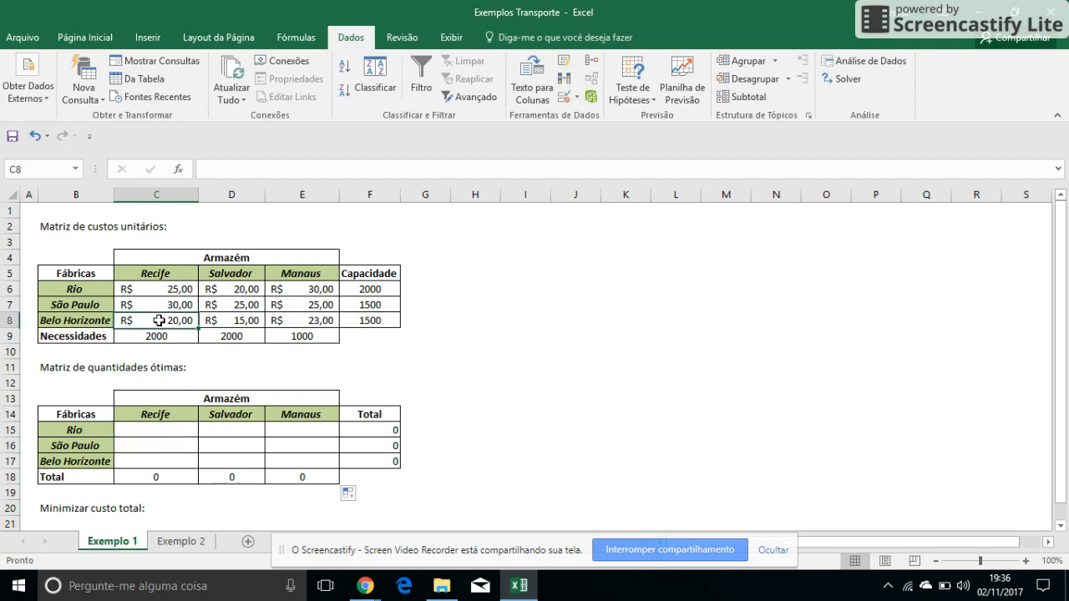
pyautogui.click(158, 465)
# Step: Enter =SOMARPRODUTO(C6:E8;C15:E17) in D20 as the total cost to minimize
pyautogui.click(220, 503)
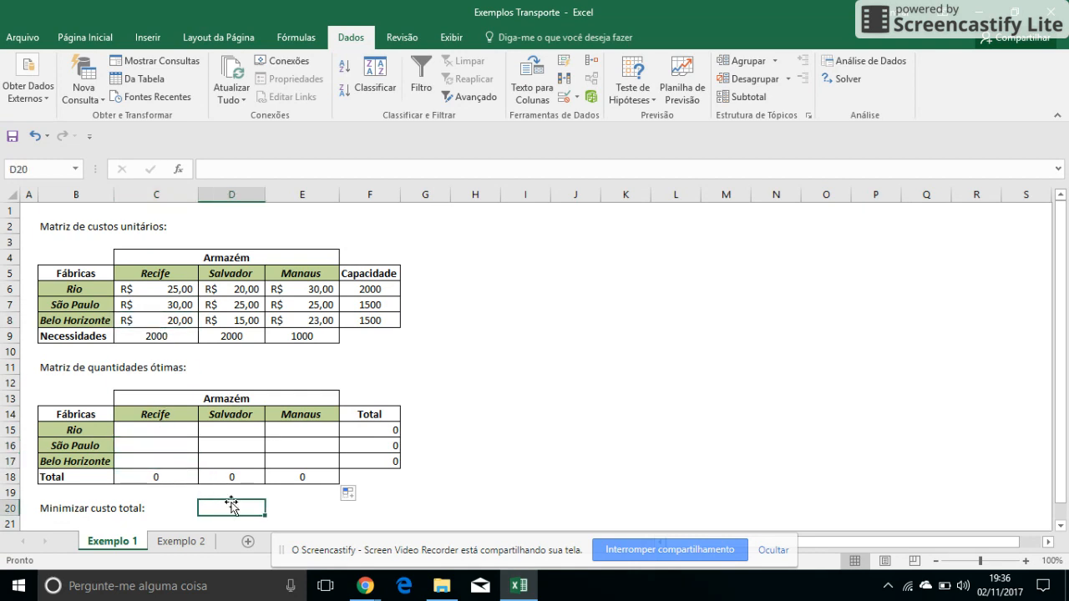
pyautogui.write('=')
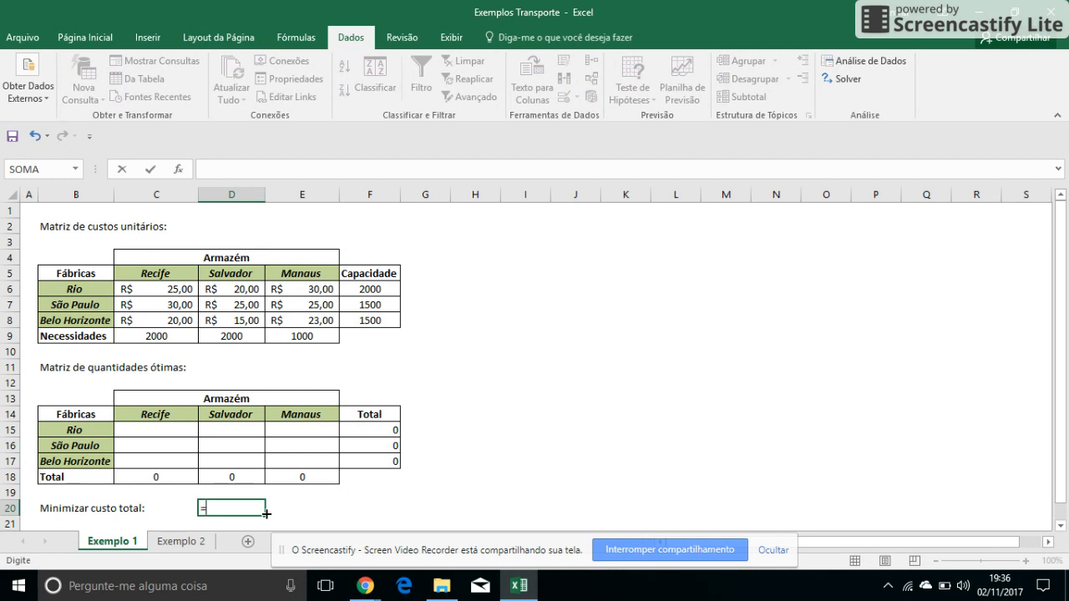
pyautogui.write('somar')
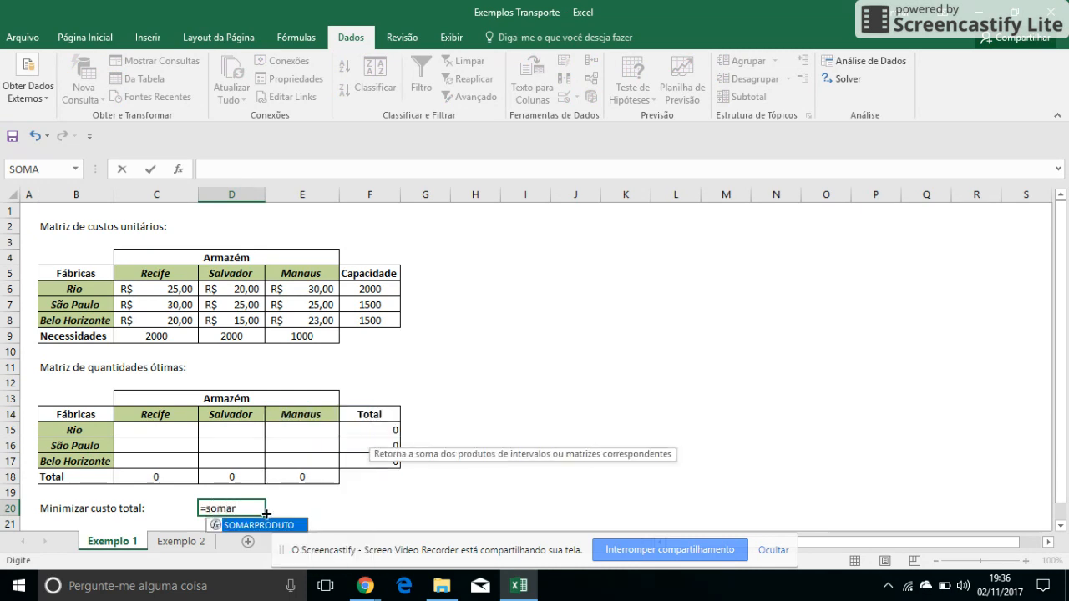
pyautogui.write('produto')
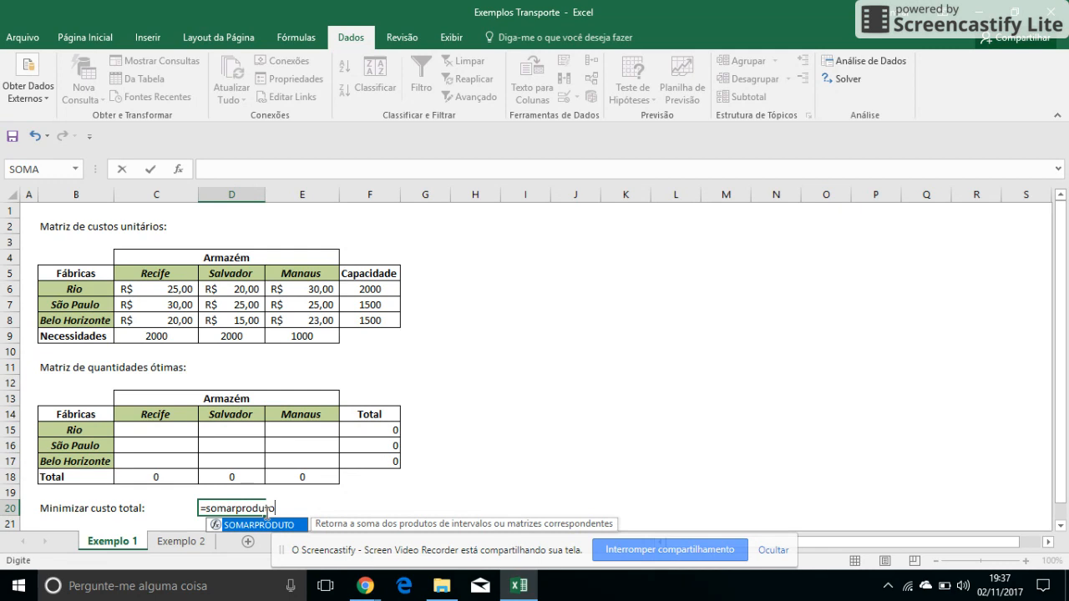
pyautogui.write('(')
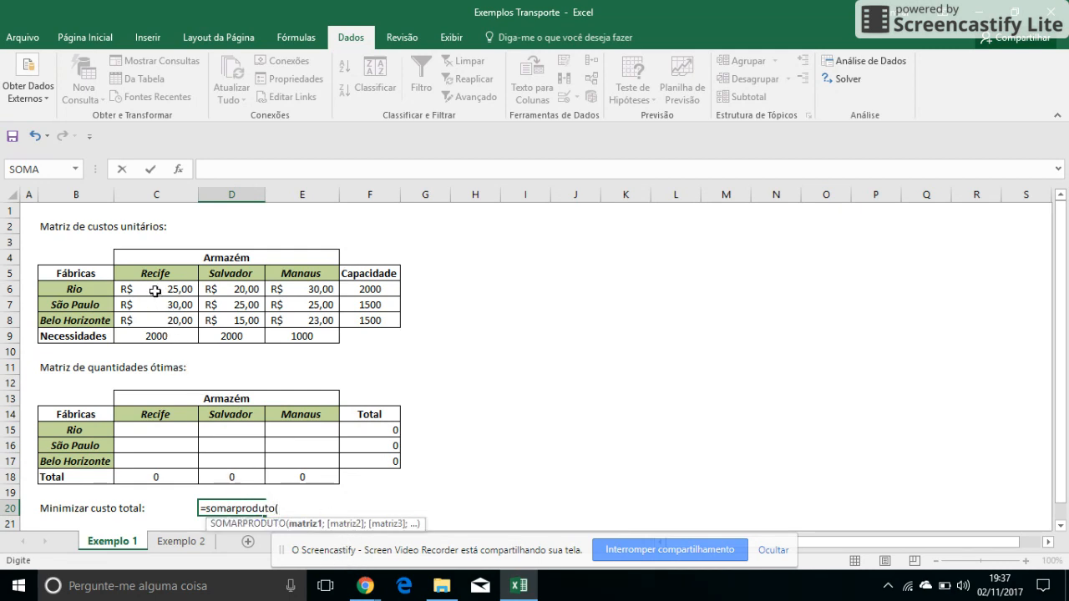
pyautogui.moveTo(155, 289); pyautogui.dragTo(315, 317)
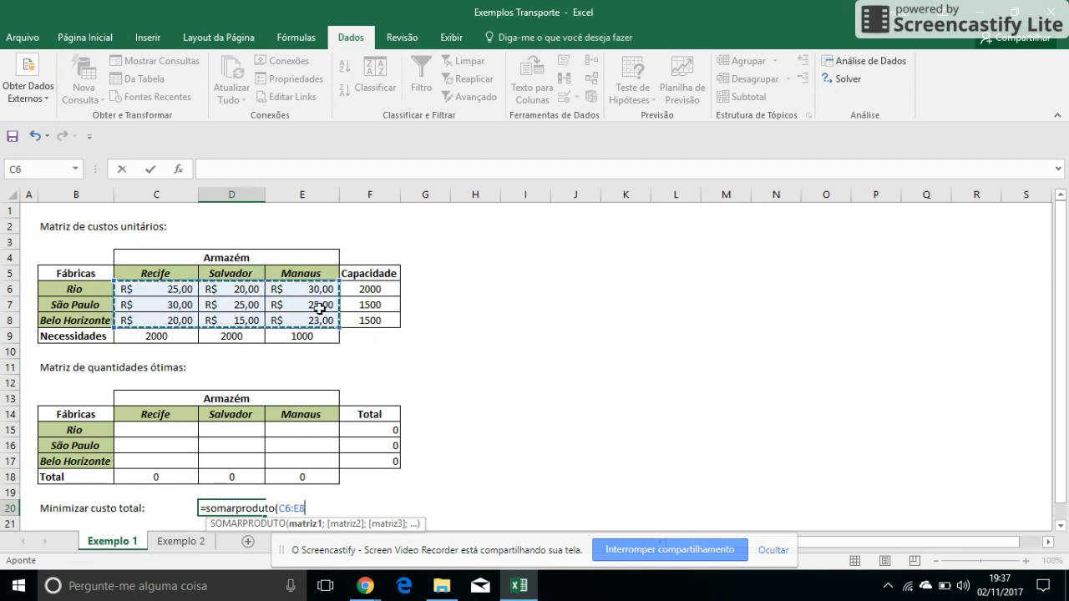
pyautogui.write(';')
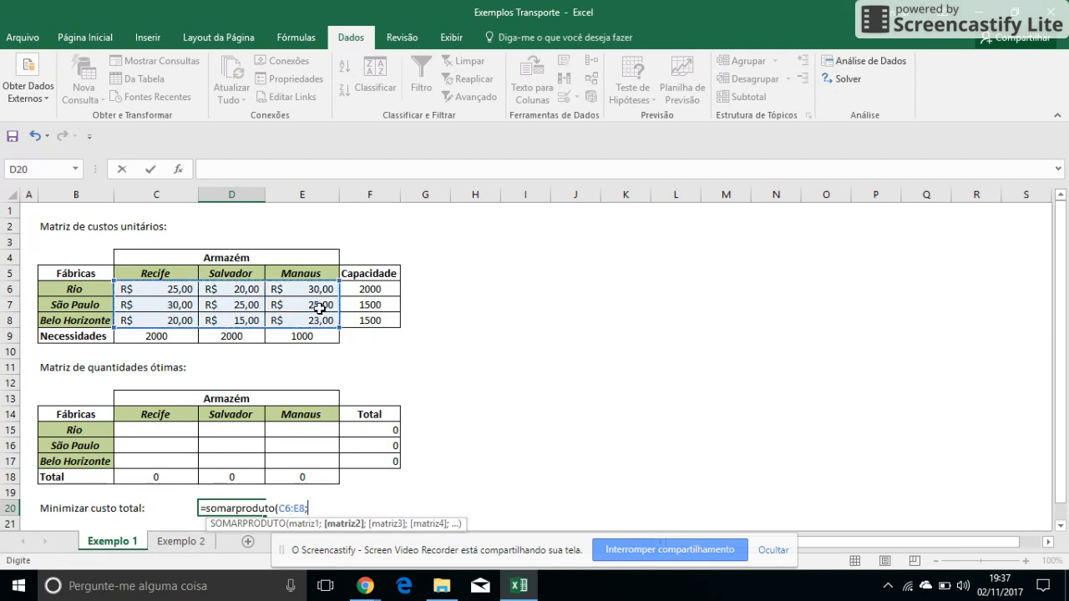
pyautogui.moveTo(170, 432); pyautogui.dragTo(307, 461)
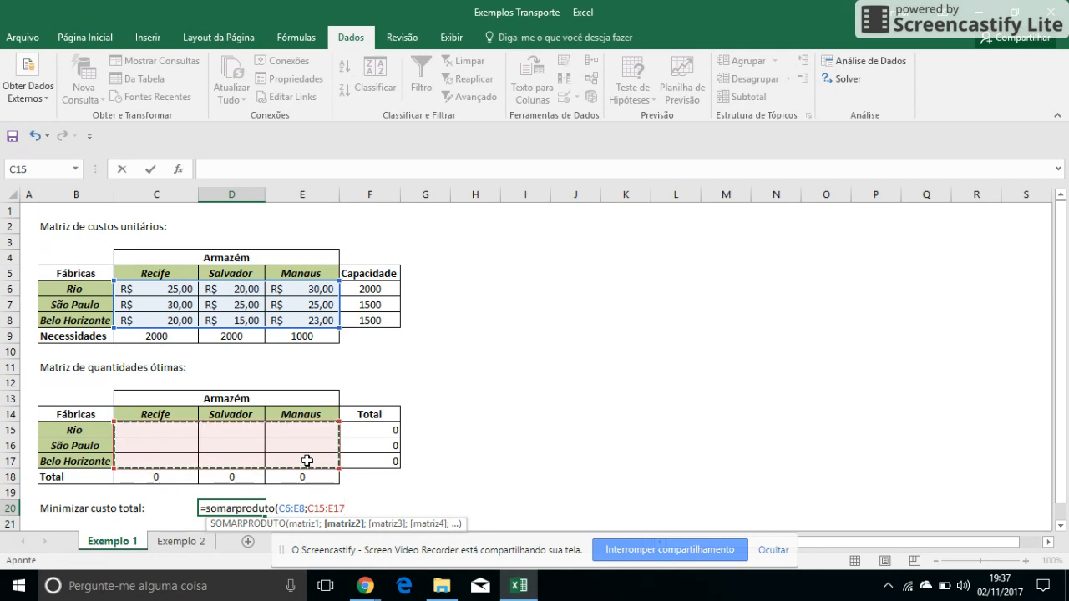
pyautogui.write(')')
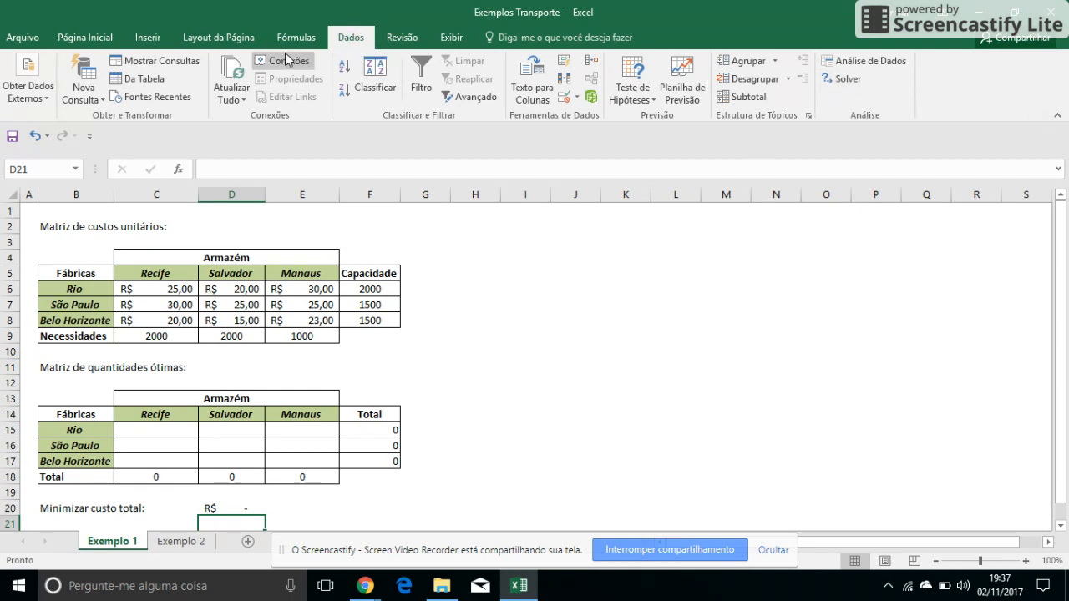
# Step: Open Solver and reset all its existing parameters and constraints
pyautogui.click(850, 82)
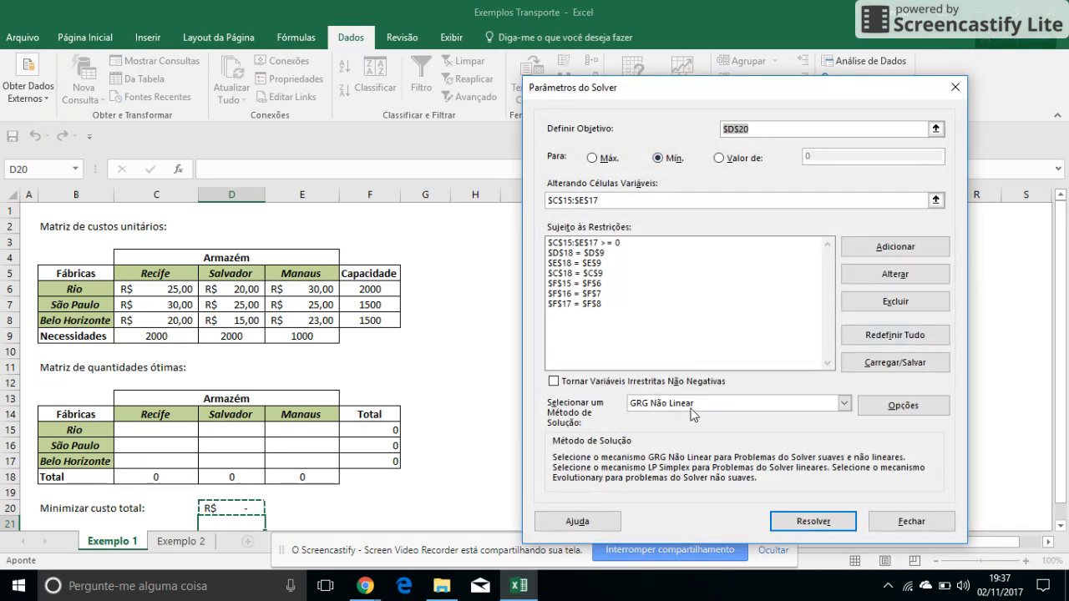
pyautogui.click(895, 338)
pyautogui.click(572, 351)
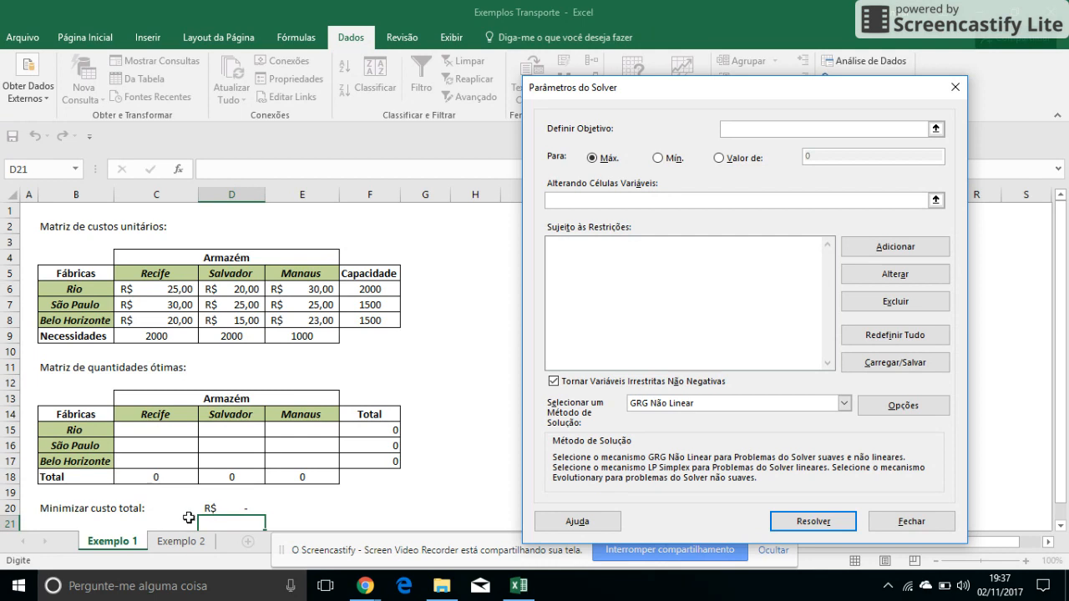
# Step: Set the Solver objective to minimize D20 by changing the variable cells C15:E17
pyautogui.click(766, 129)
pyautogui.click(234, 507)
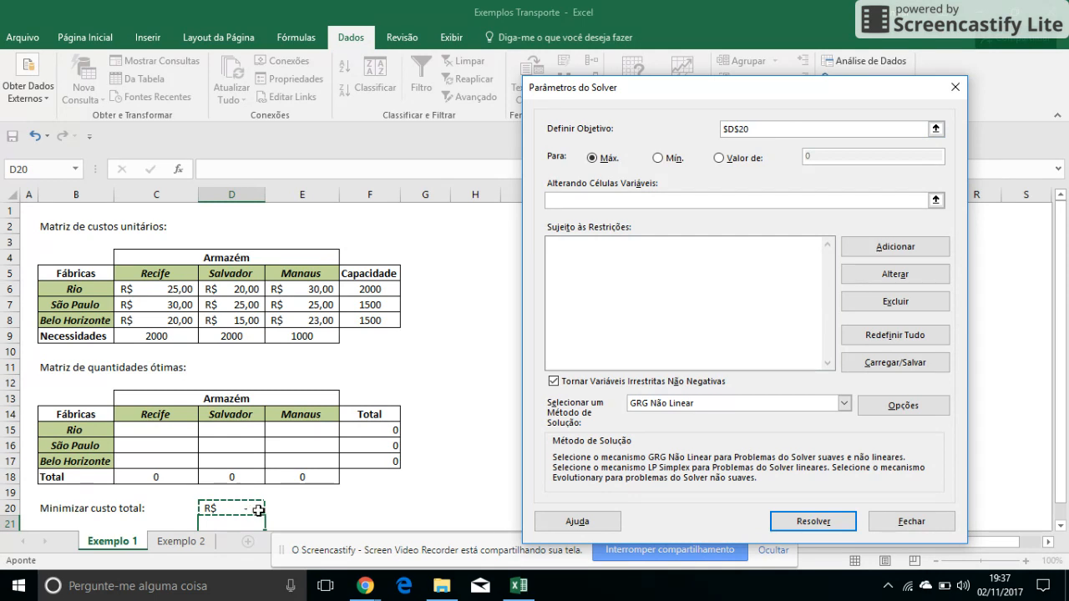
pyautogui.click(660, 159)
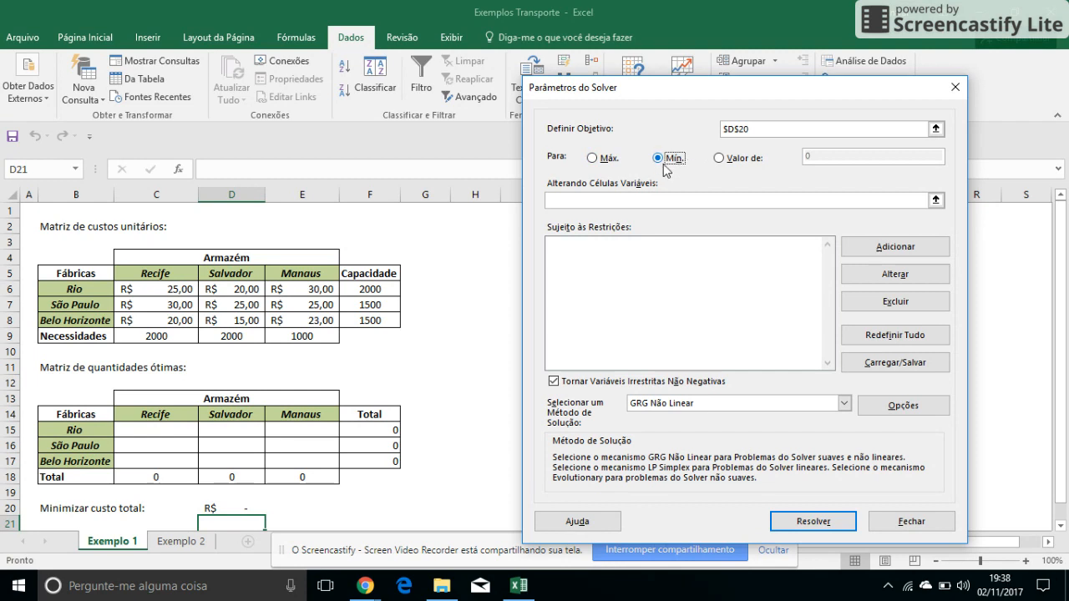
pyautogui.click(574, 200)
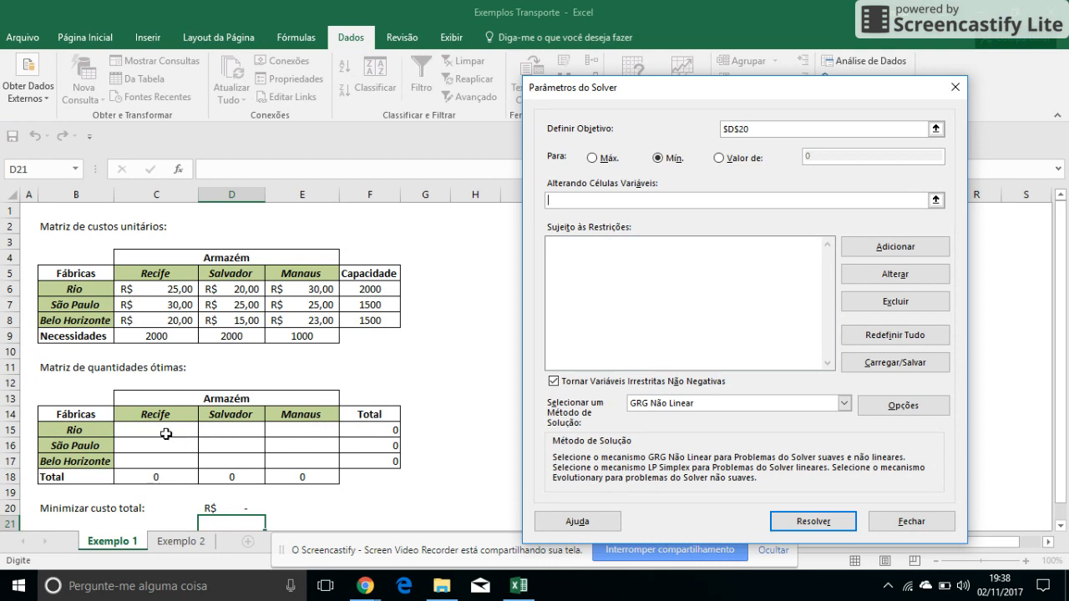
pyautogui.moveTo(163, 430); pyautogui.dragTo(295, 461)
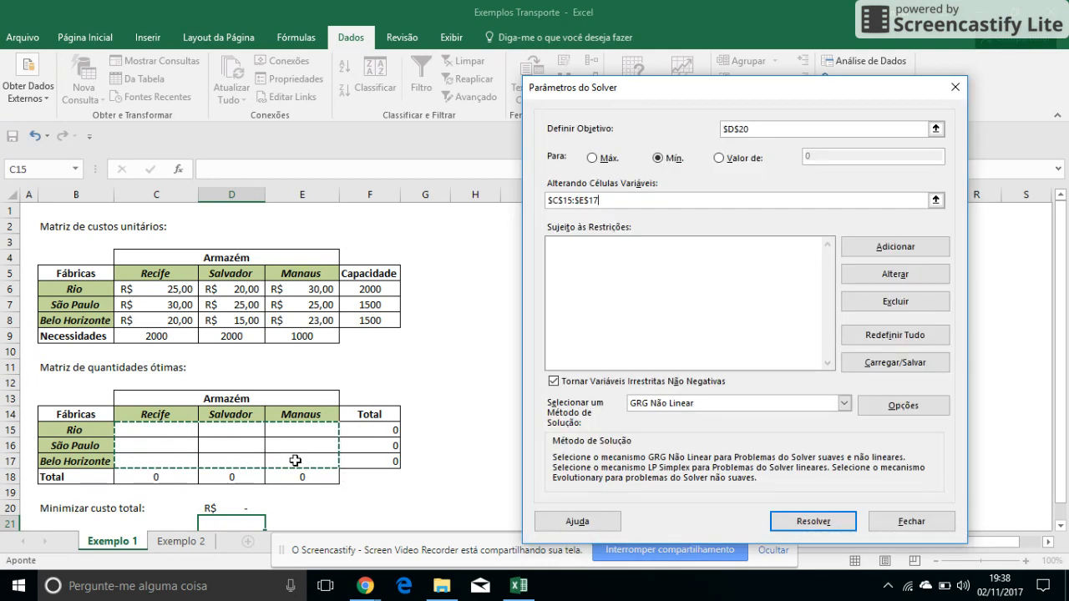
# Step: Add a Solver constraint making Rio's total F15 equal to its capacity in F6
pyautogui.click(910, 251)
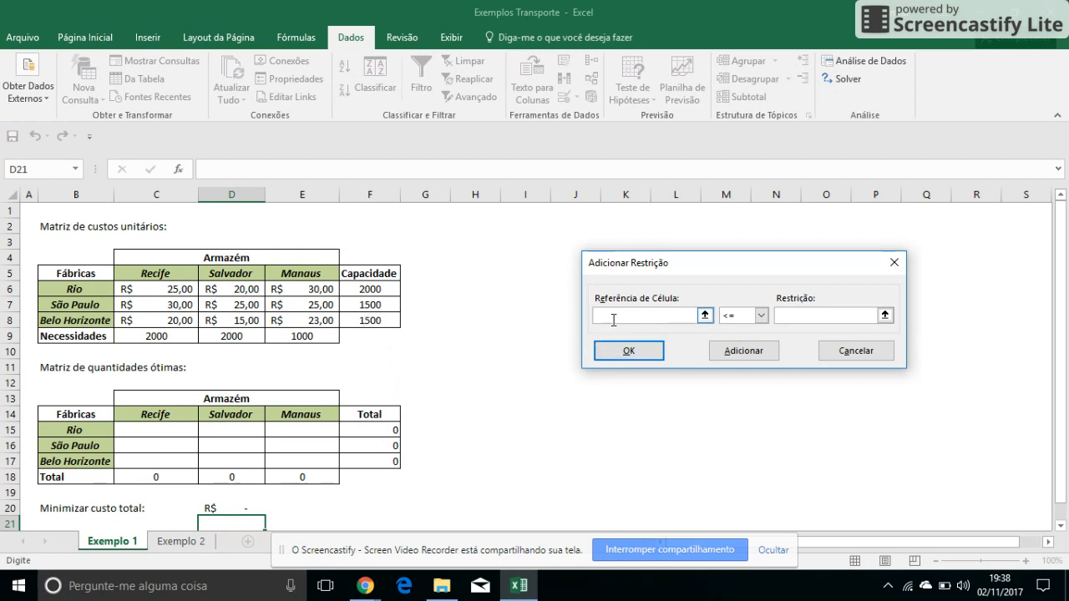
pyautogui.click(374, 430)
pyautogui.click(760, 316)
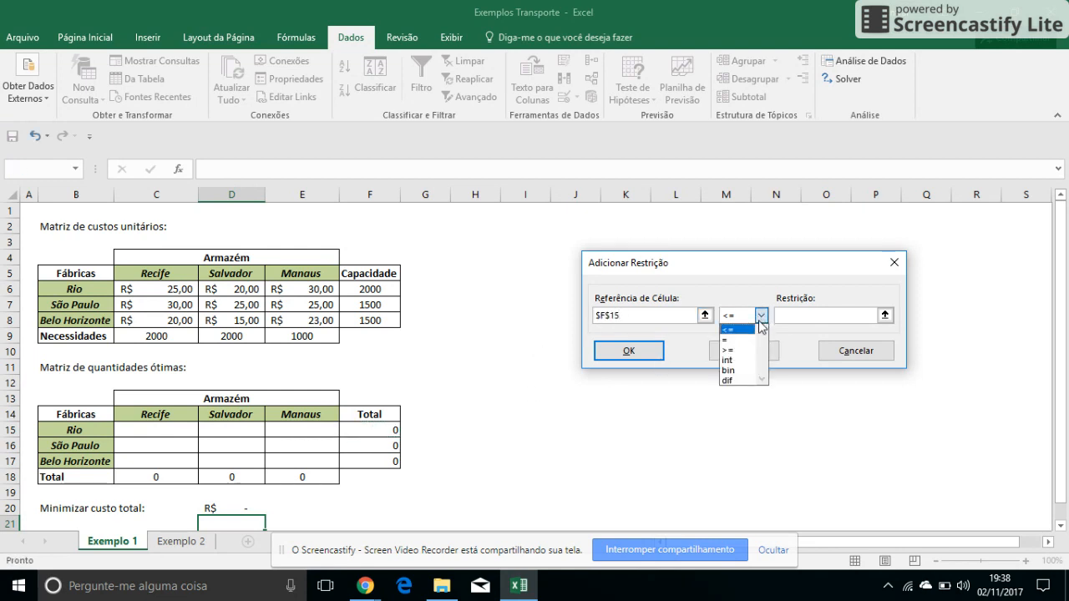
pyautogui.click(731, 339)
pyautogui.click(788, 316)
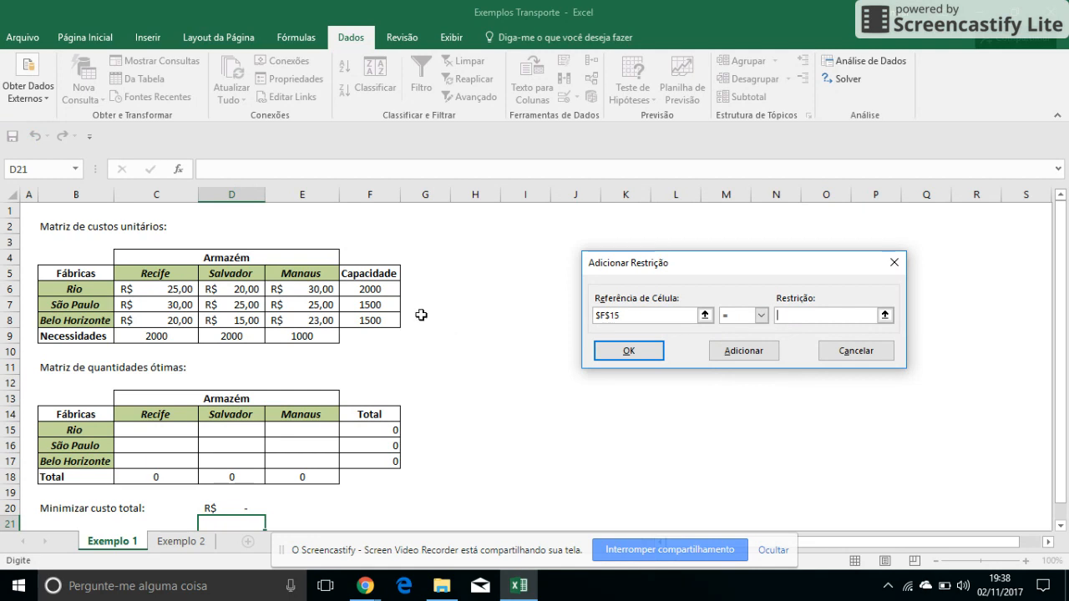
pyautogui.click(385, 289)
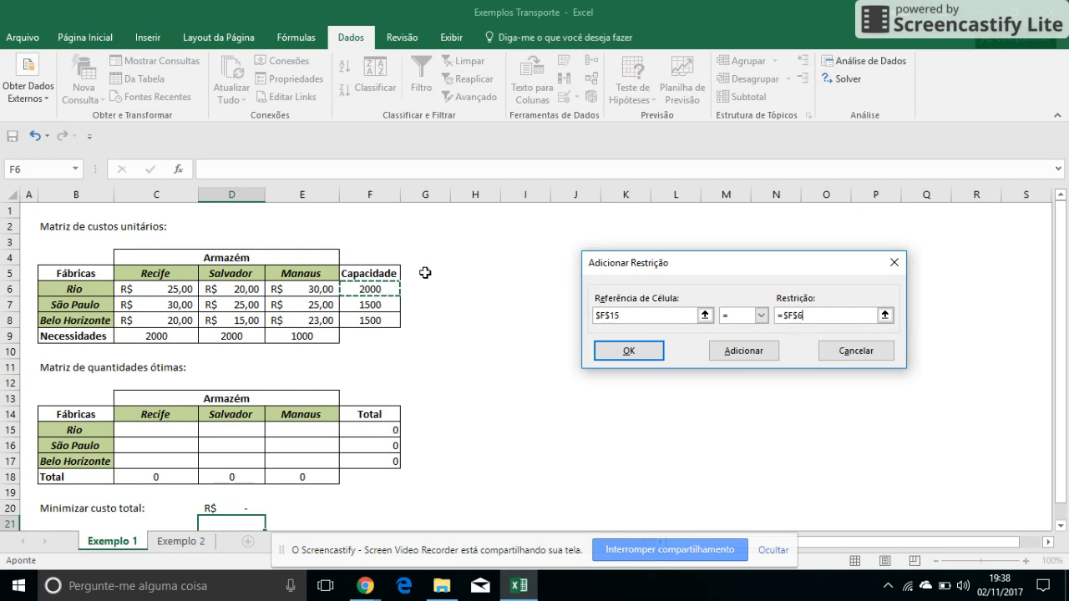
pyautogui.click(734, 352)
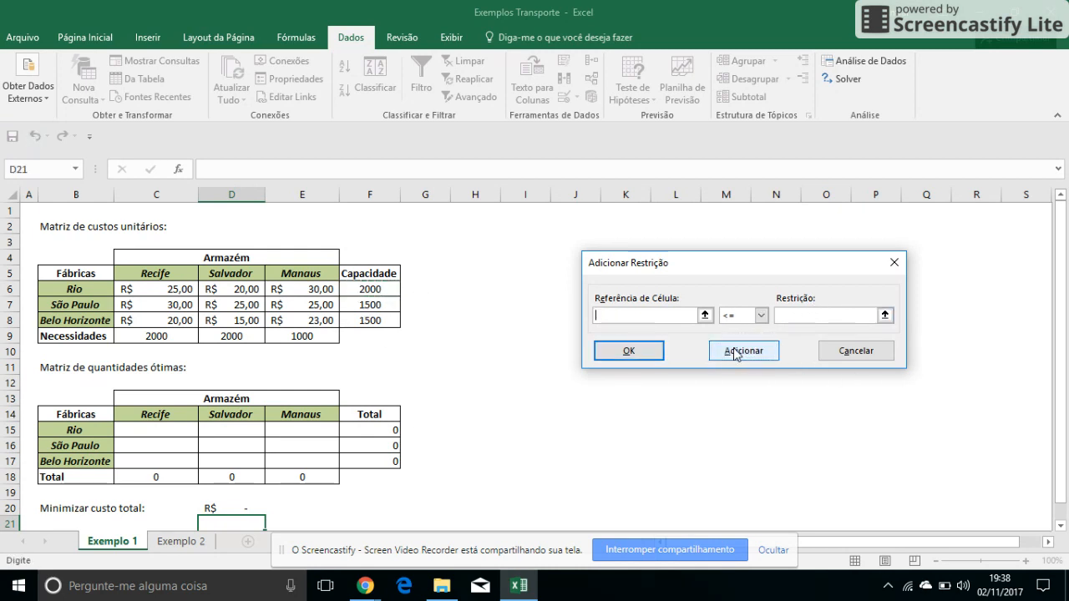
# Step: Add a constraint making São Paulo's total F16 equal to its capacity in F7
pyautogui.click(375, 446)
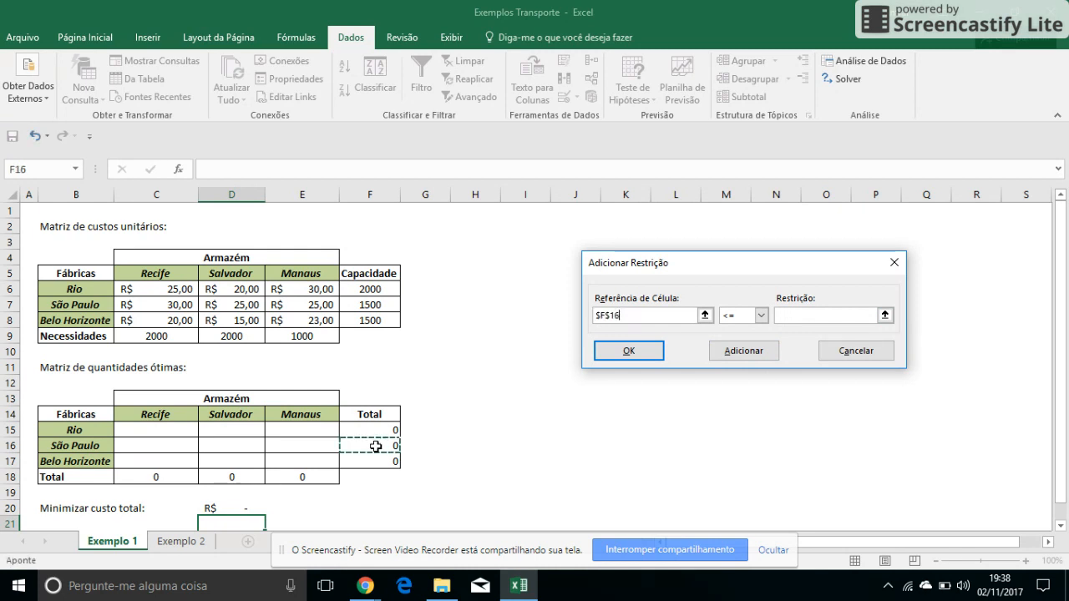
pyautogui.click(758, 317)
pyautogui.click(751, 340)
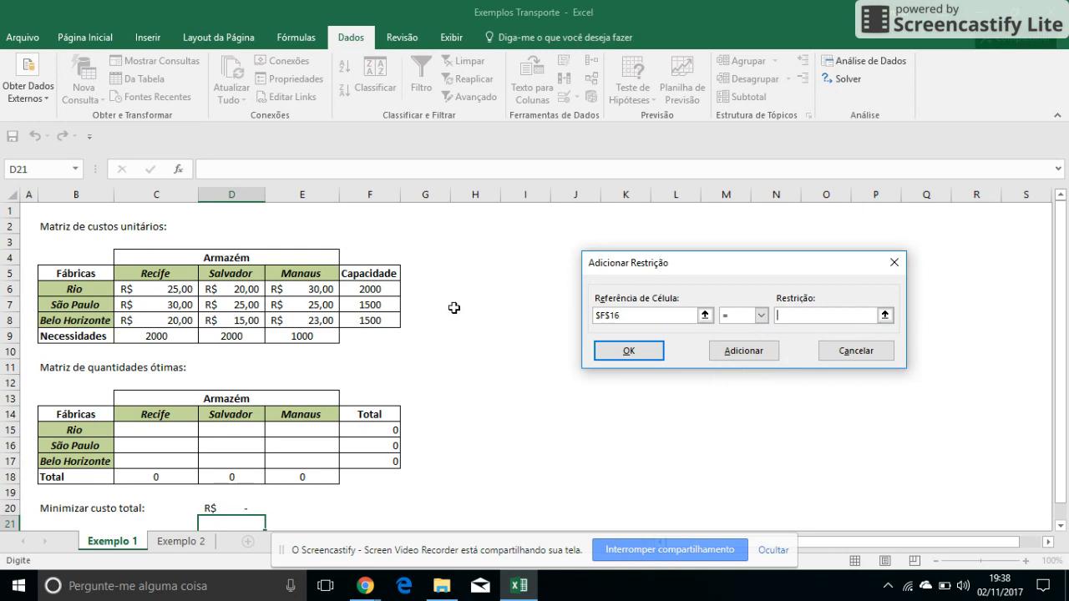
pyautogui.click(382, 306)
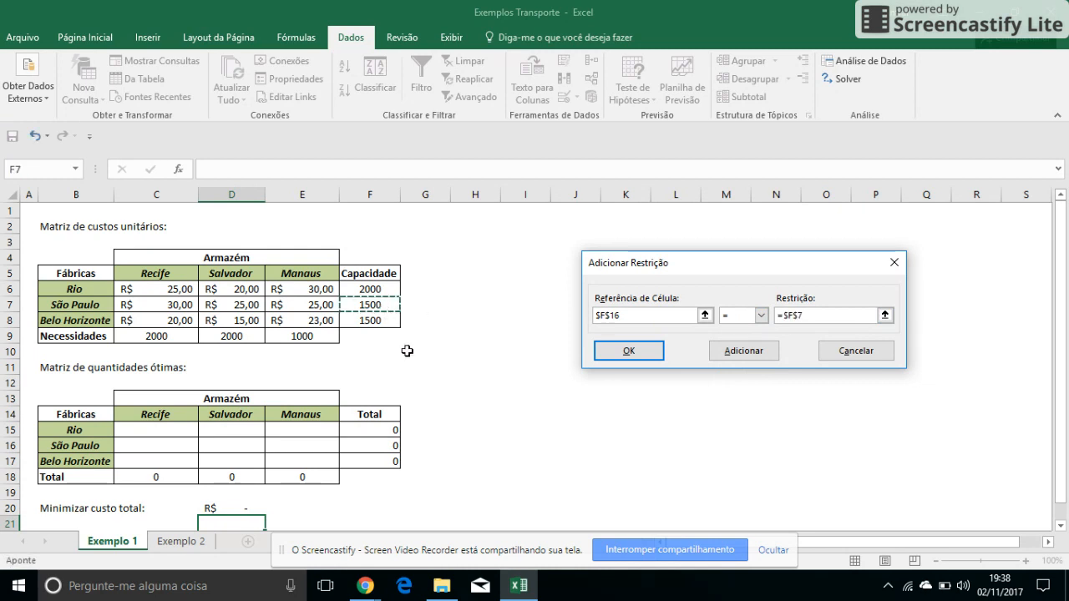
pyautogui.click(736, 353)
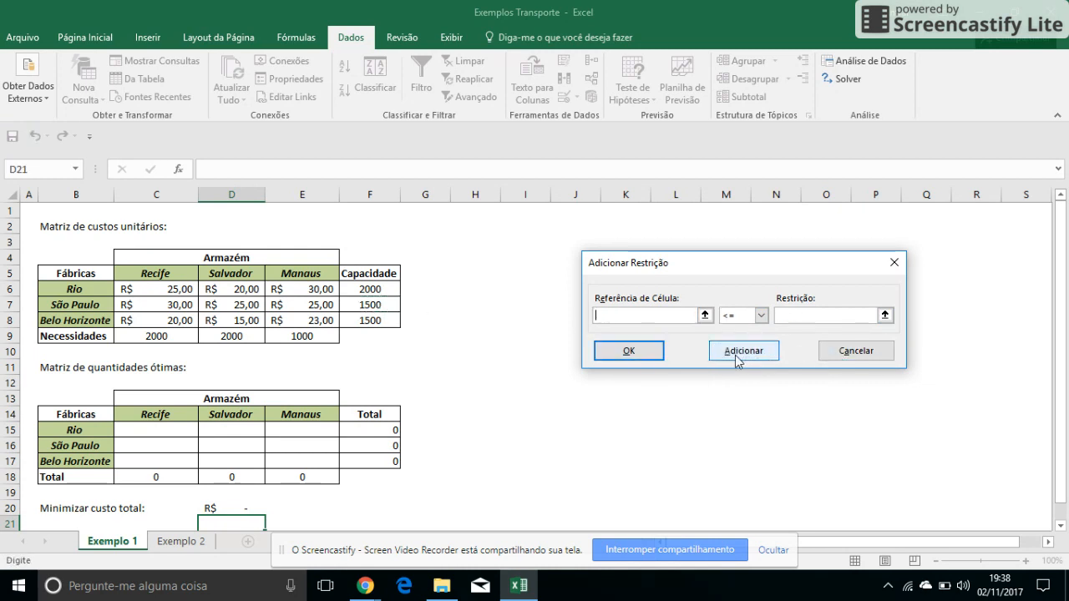
# Step: Add a constraint making Belo Horizonte's total F17 equal to its capacity in F8
pyautogui.click(367, 461)
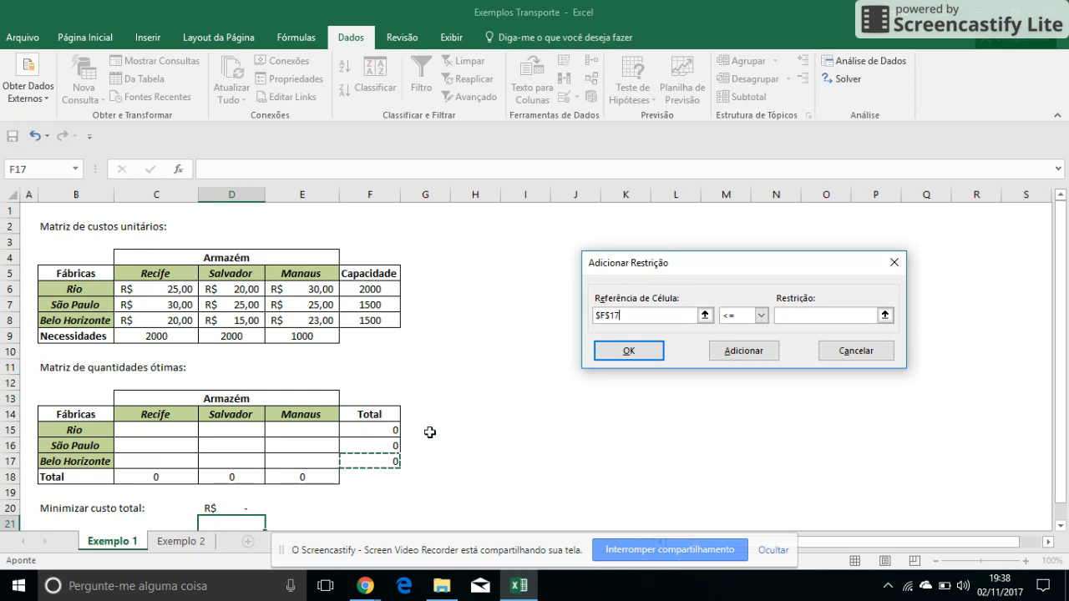
pyautogui.click(759, 316)
pyautogui.click(726, 338)
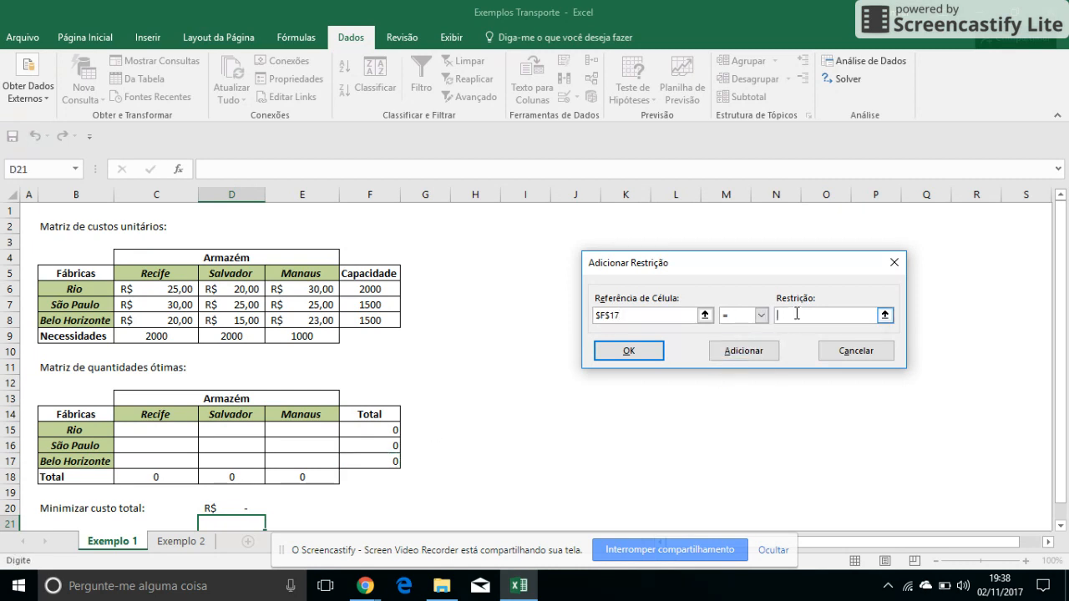
pyautogui.click(386, 321)
pyautogui.click(728, 353)
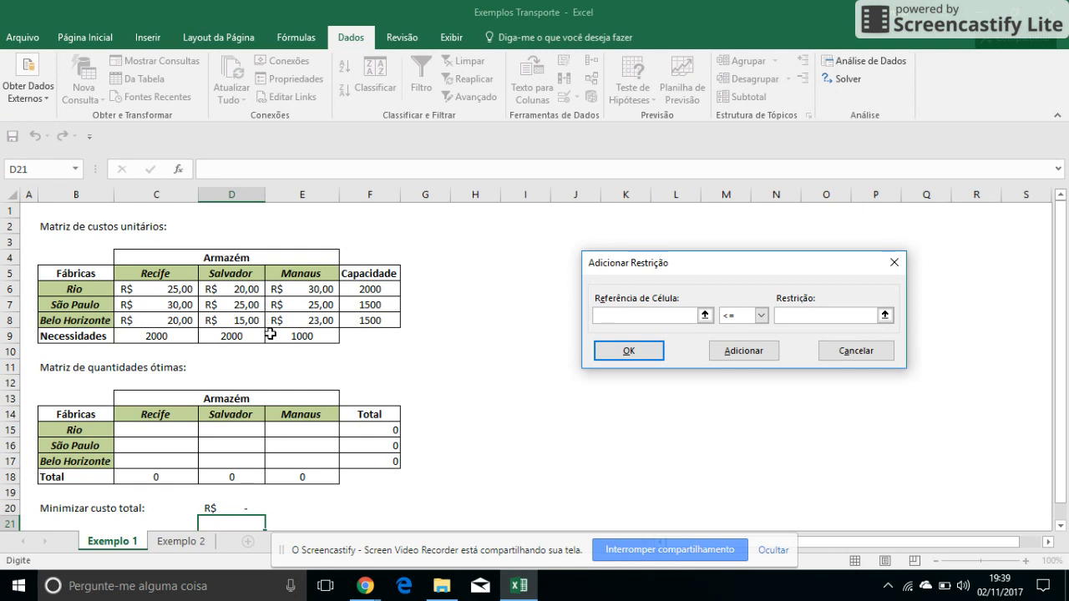
# Step: Add a constraint making Recife's total C18 equal to its requirement in C9
pyautogui.click(169, 475)
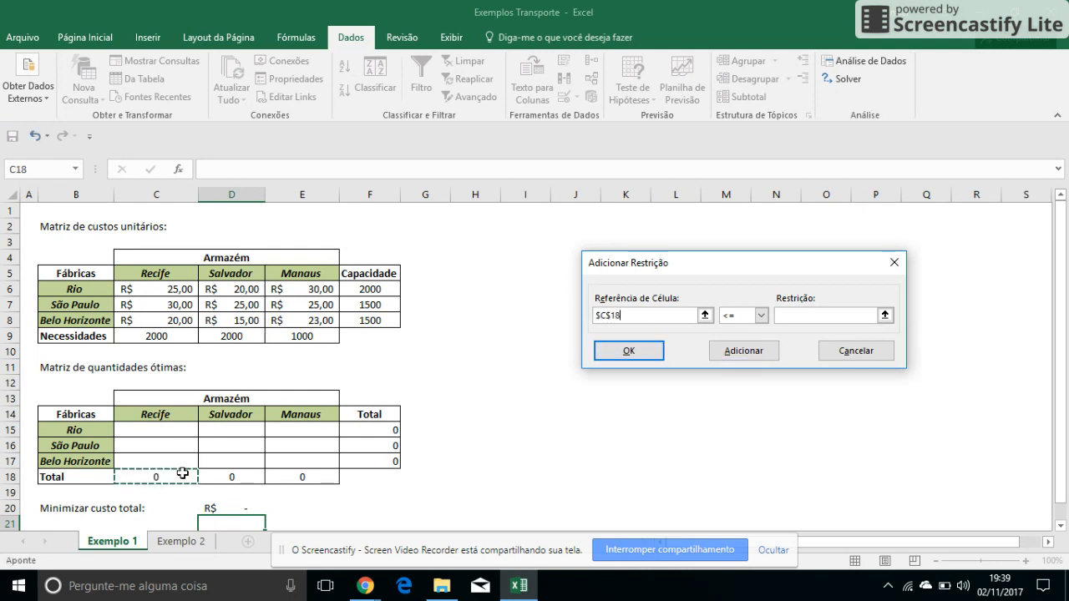
pyautogui.click(761, 314)
pyautogui.click(751, 340)
pyautogui.click(826, 315)
pyautogui.click(149, 336)
pyautogui.click(741, 350)
# Step: Add a constraint making Salvador's total D18 equal to its requirement in D9
pyautogui.click(243, 476)
pyautogui.click(760, 315)
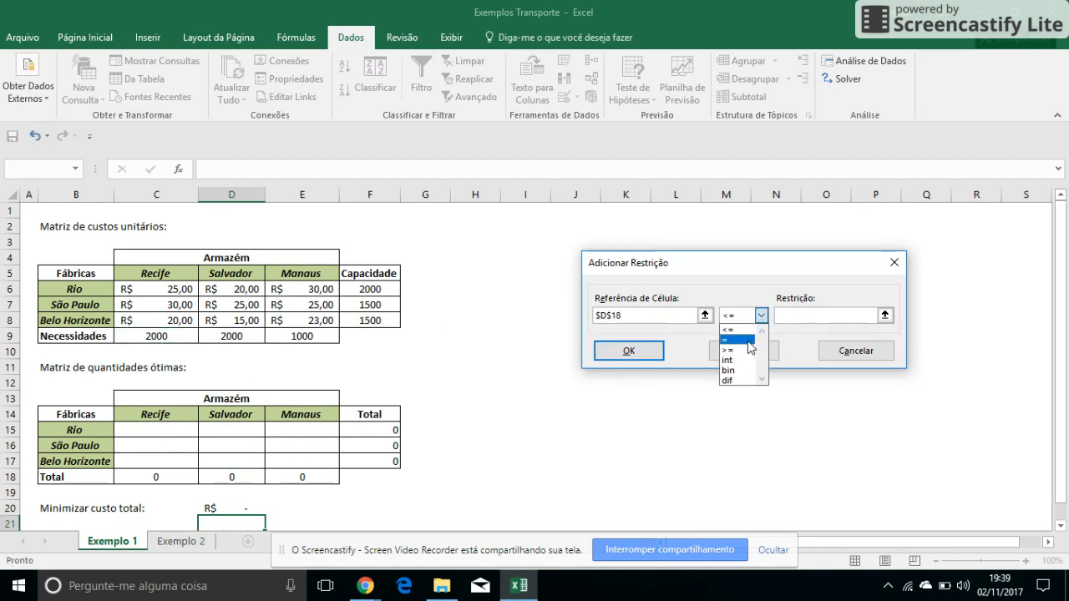
pyautogui.click(751, 340)
pyautogui.click(248, 335)
pyautogui.click(743, 353)
# Step: Add the last constraint, Manaus's total E18 equal to its requirement in E9, and return to the Solver parameters
pyautogui.click(299, 476)
pyautogui.click(761, 315)
pyautogui.click(749, 340)
pyautogui.click(303, 336)
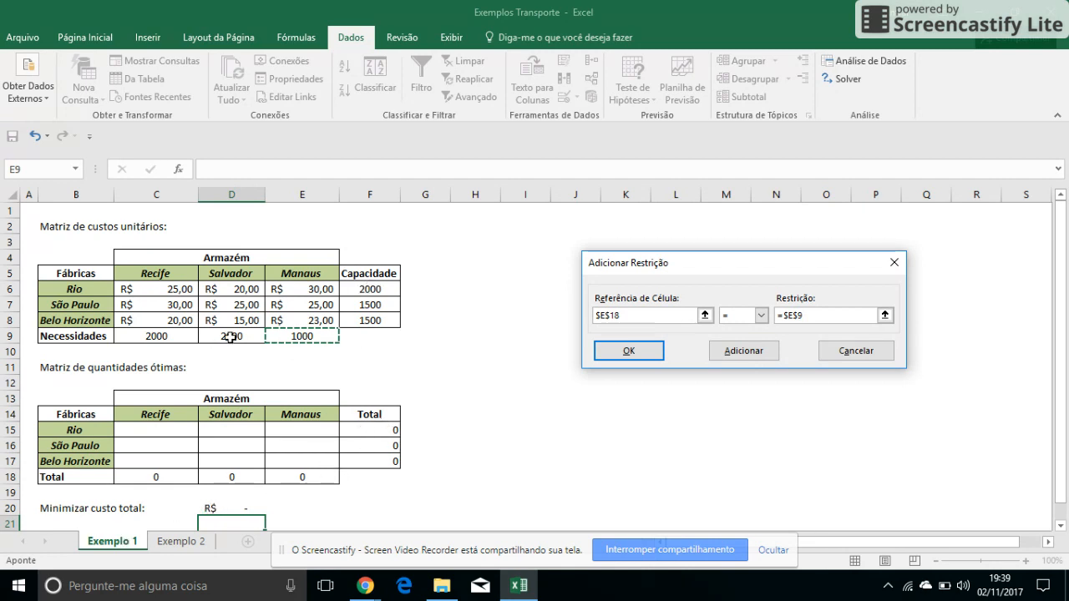
pyautogui.click(633, 354)
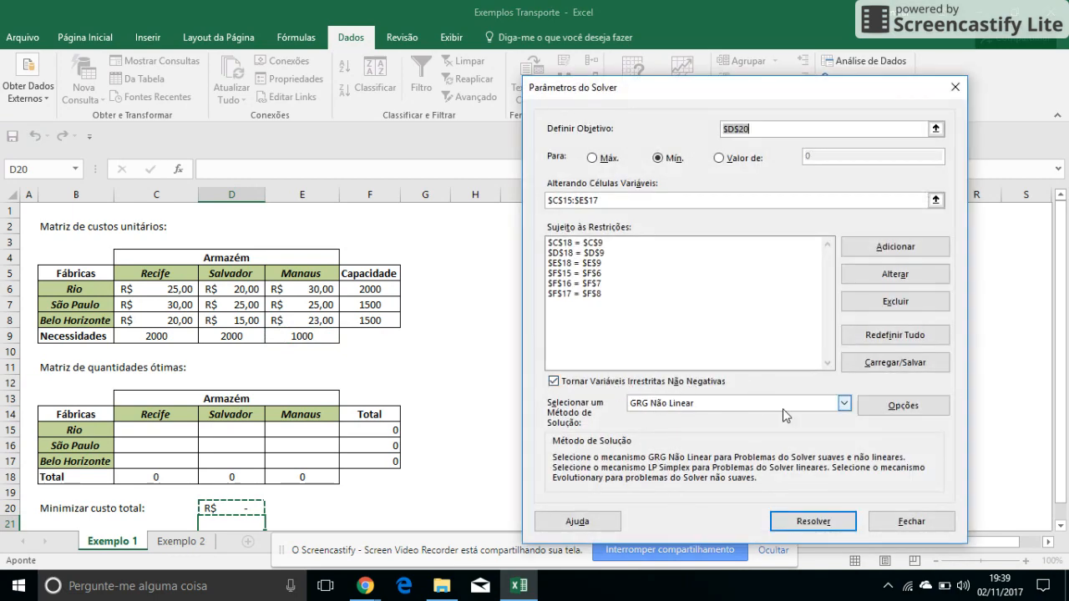
# Step: Solve the model with the LP Simplex method, keep the solution and select the total cost in D20
pyautogui.click(713, 406)
pyautogui.click(677, 428)
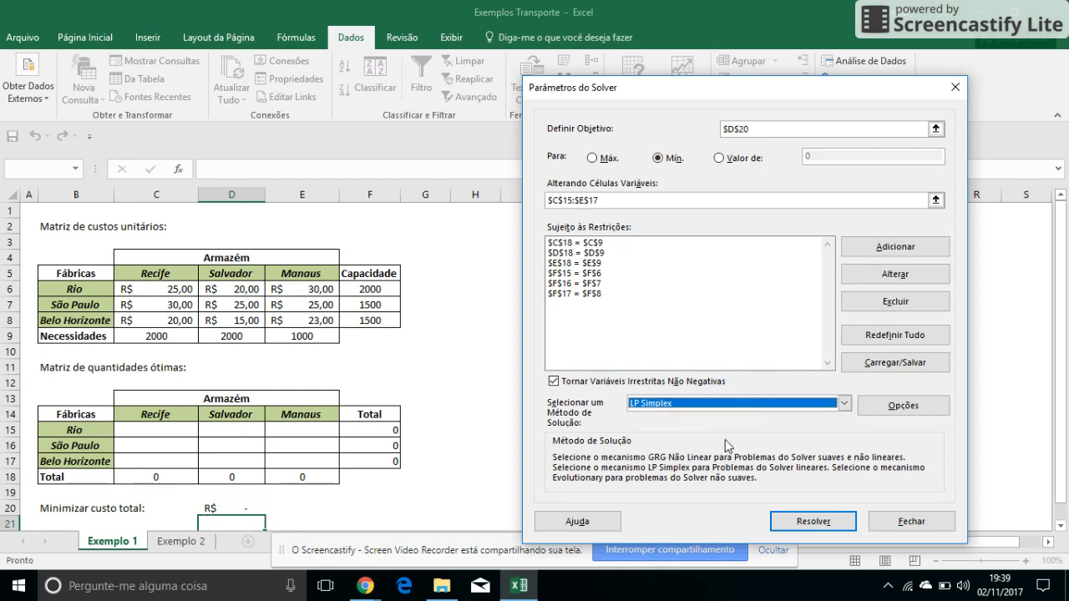
pyautogui.click(814, 521)
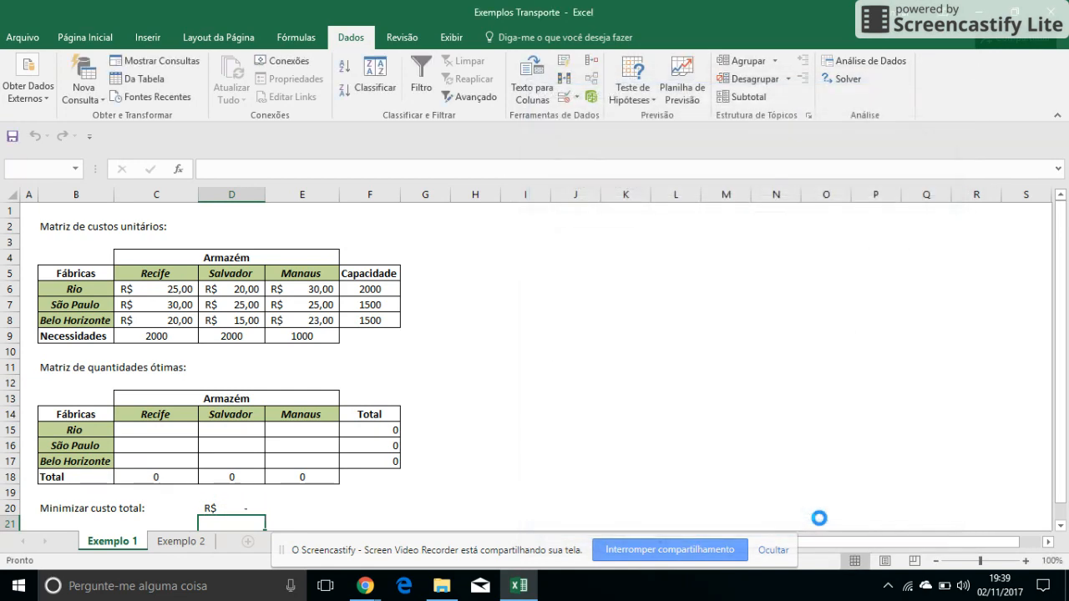
pyautogui.click(366, 318)
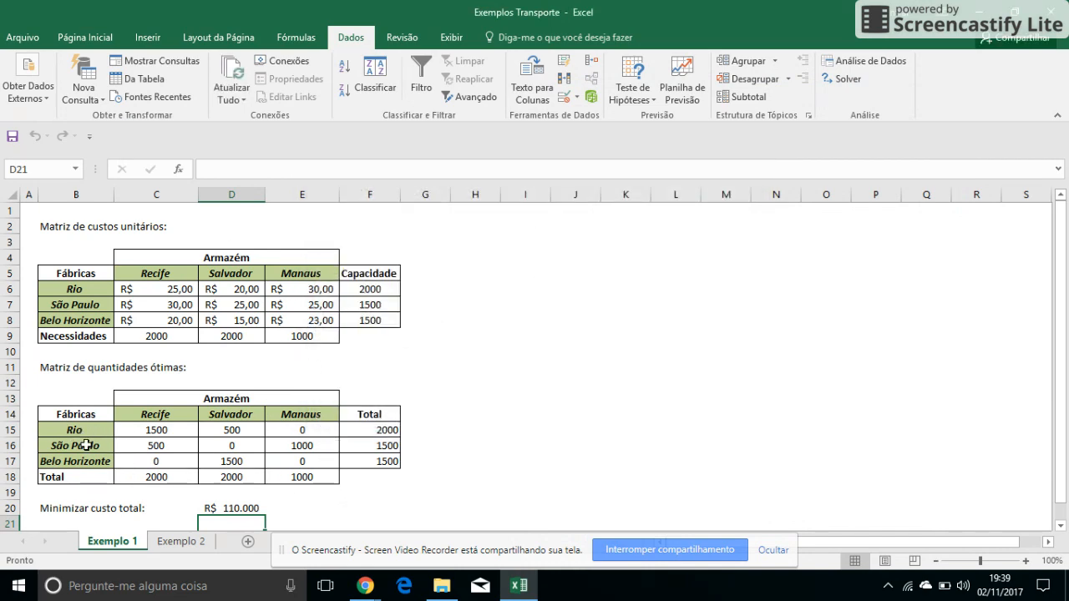
pyautogui.click(247, 508)
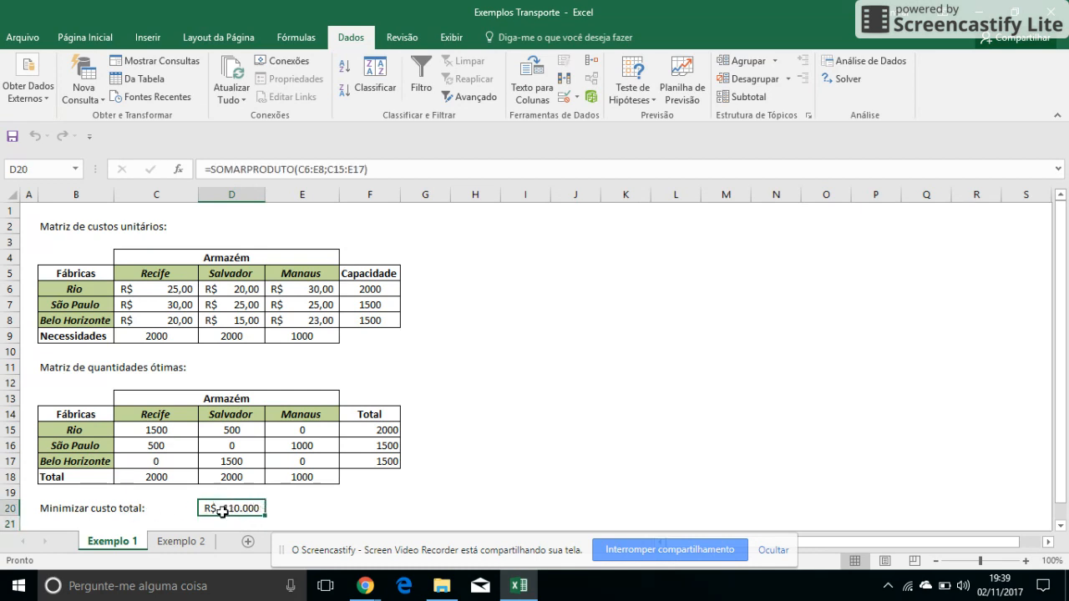